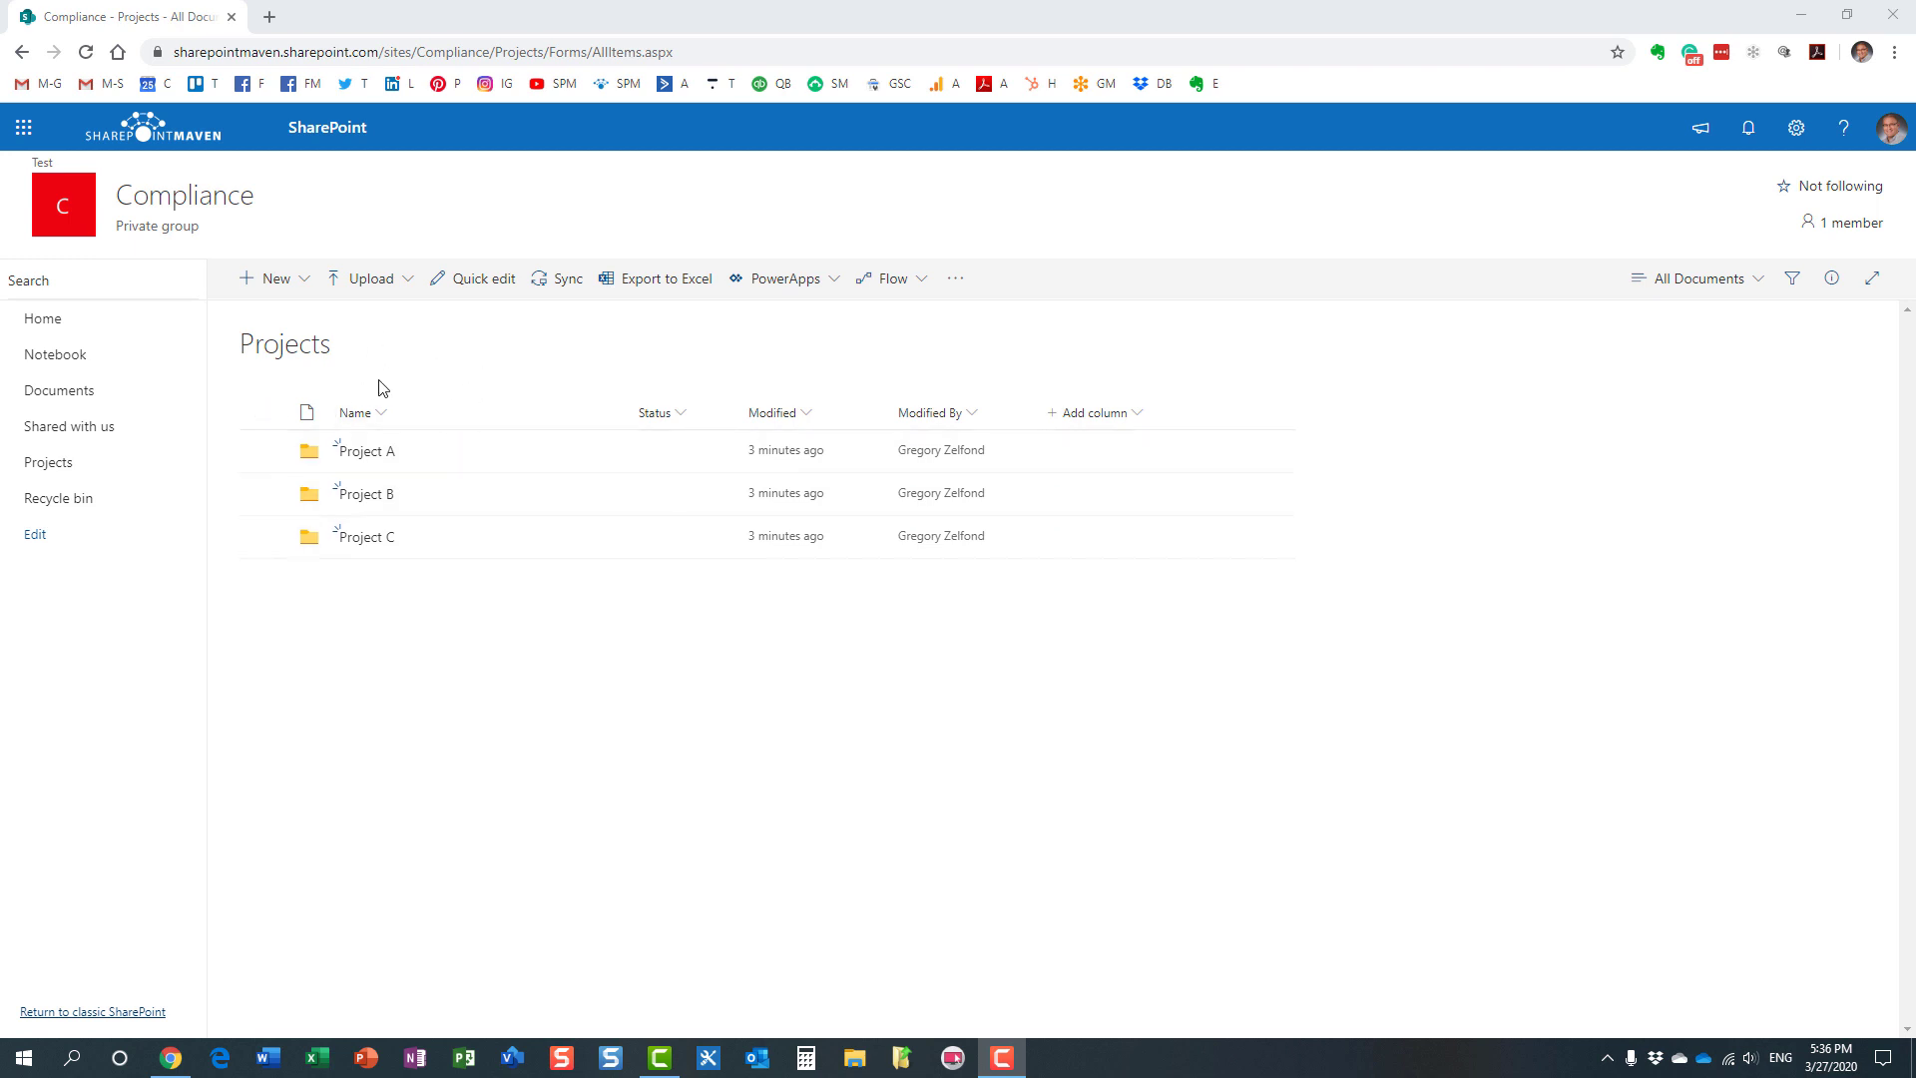
Step: Browse Project A and Project B through the Projects breadcrumb, ending back in Project A
{"action": "left_click", "coordinate": [361, 454]}
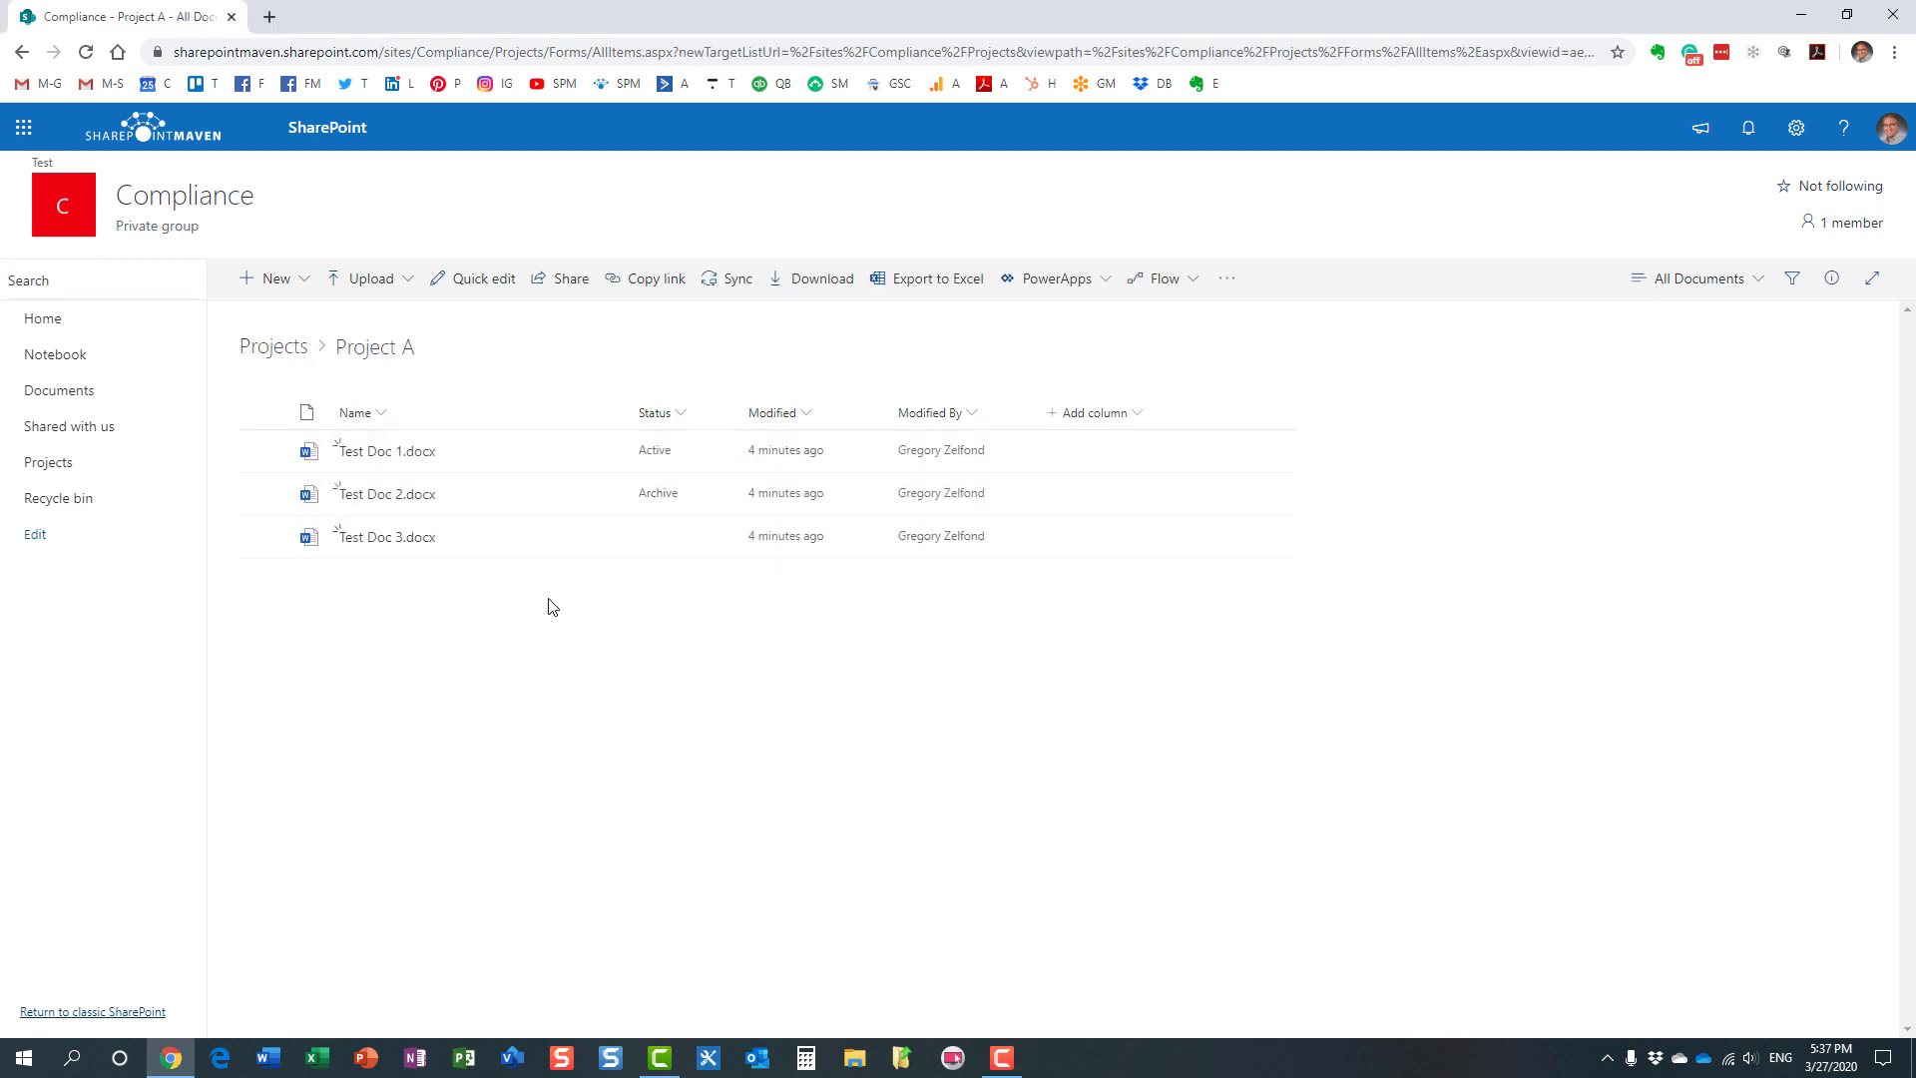
{"action": "left_click", "coordinate": [294, 347]}
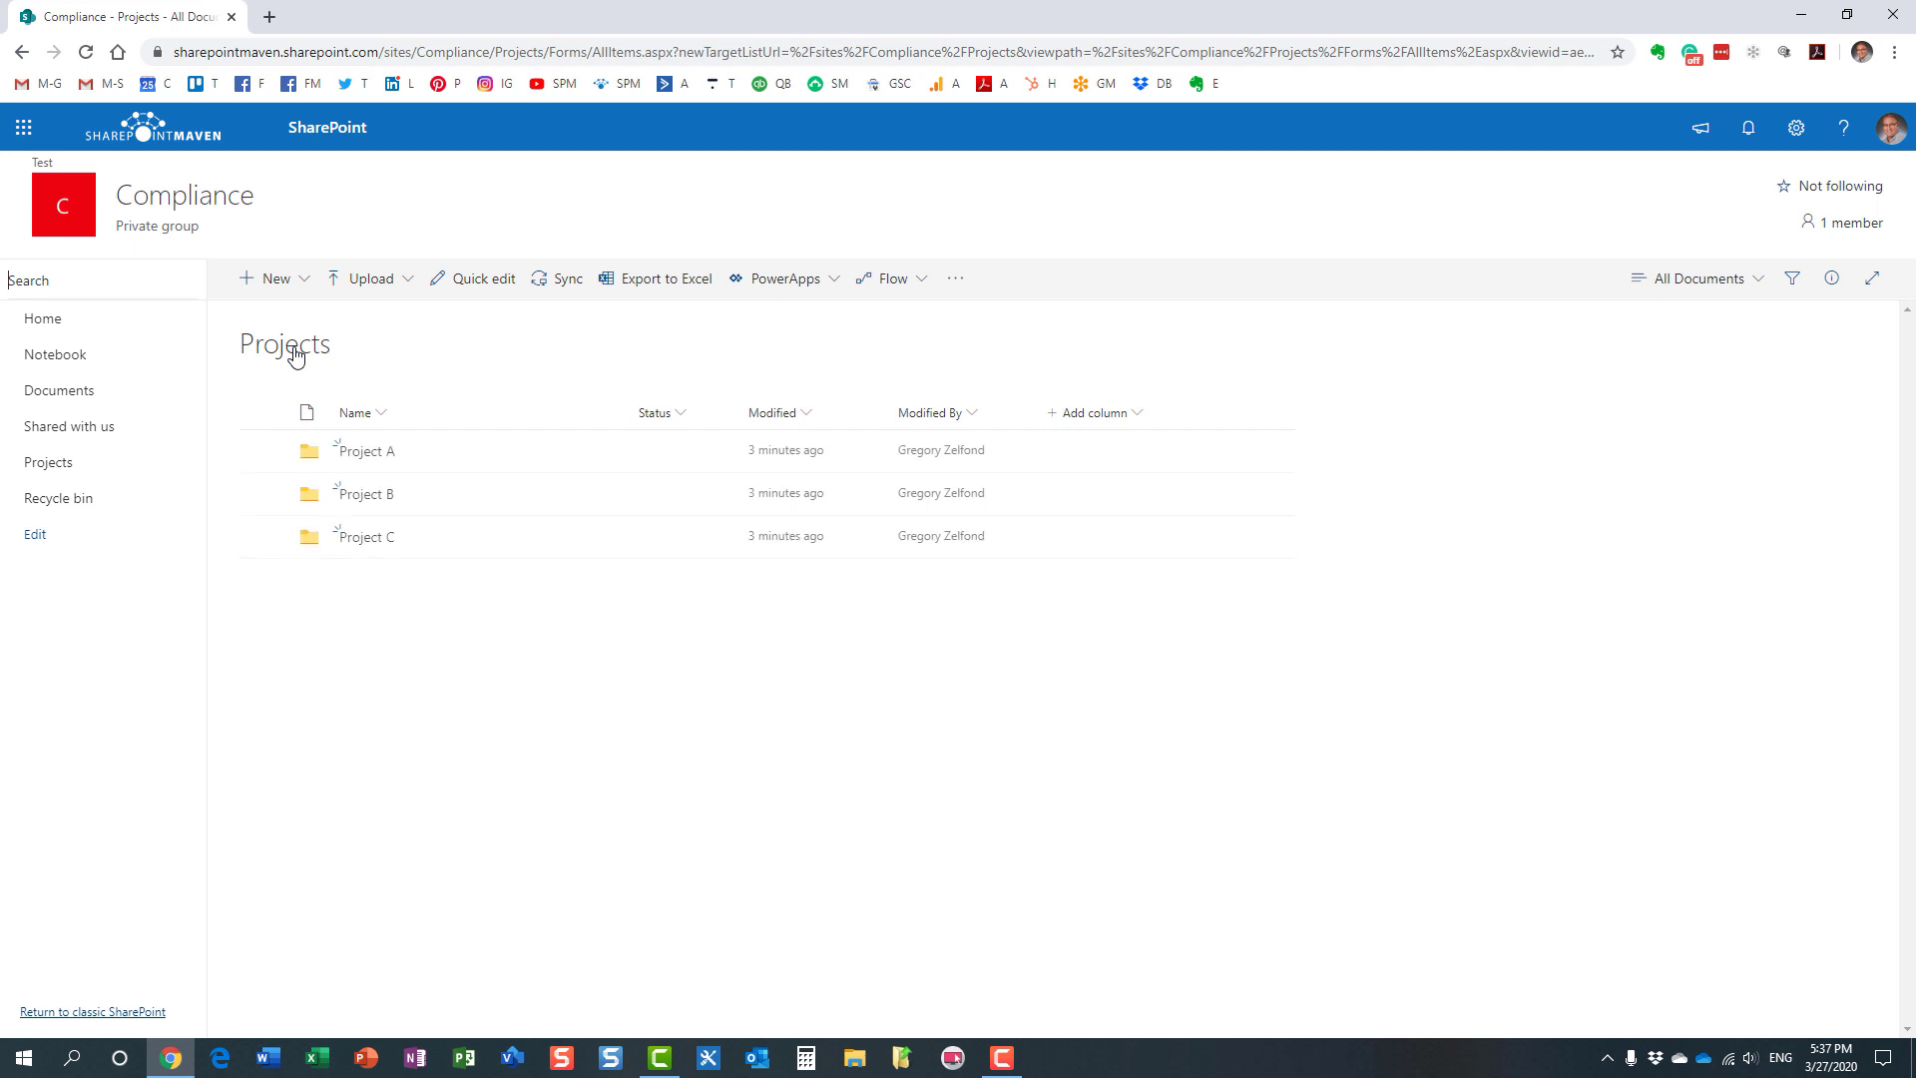
{"action": "left_click", "coordinate": [366, 496]}
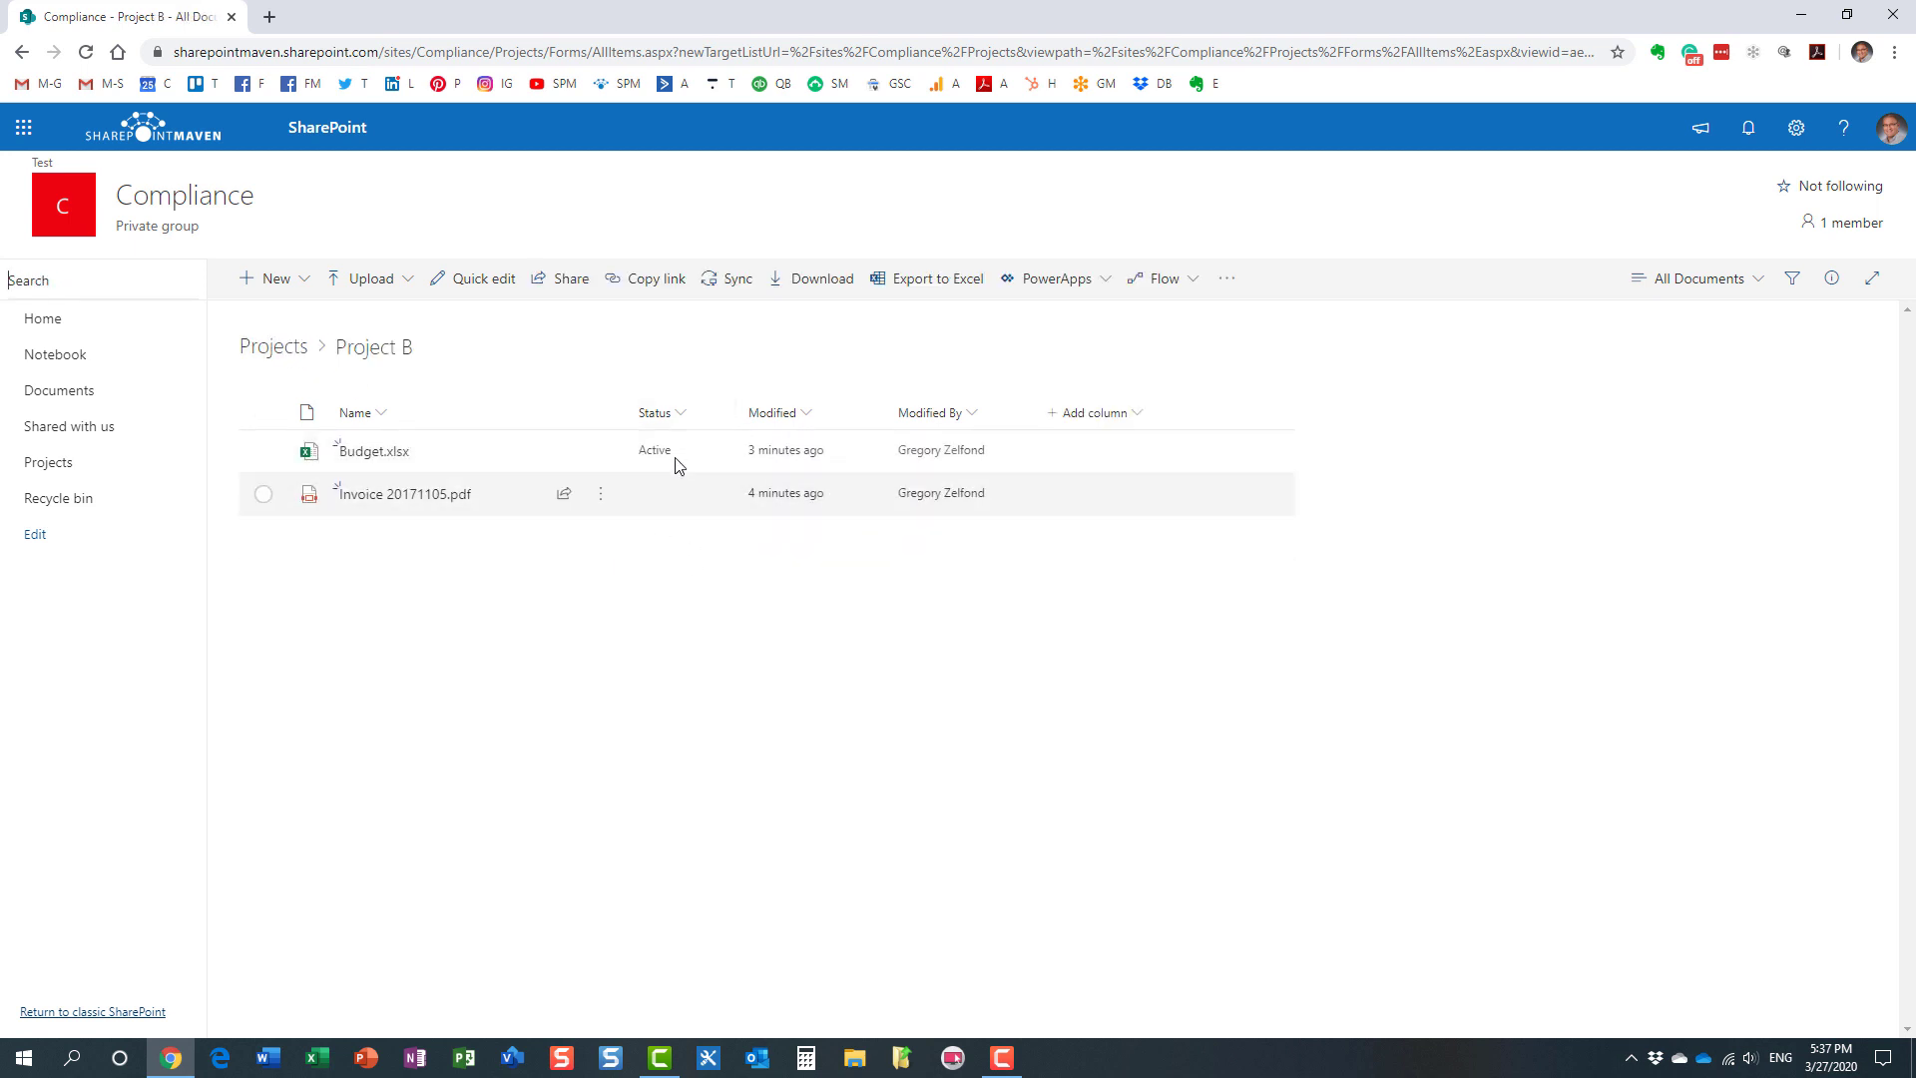
{"action": "left_click", "coordinate": [273, 346]}
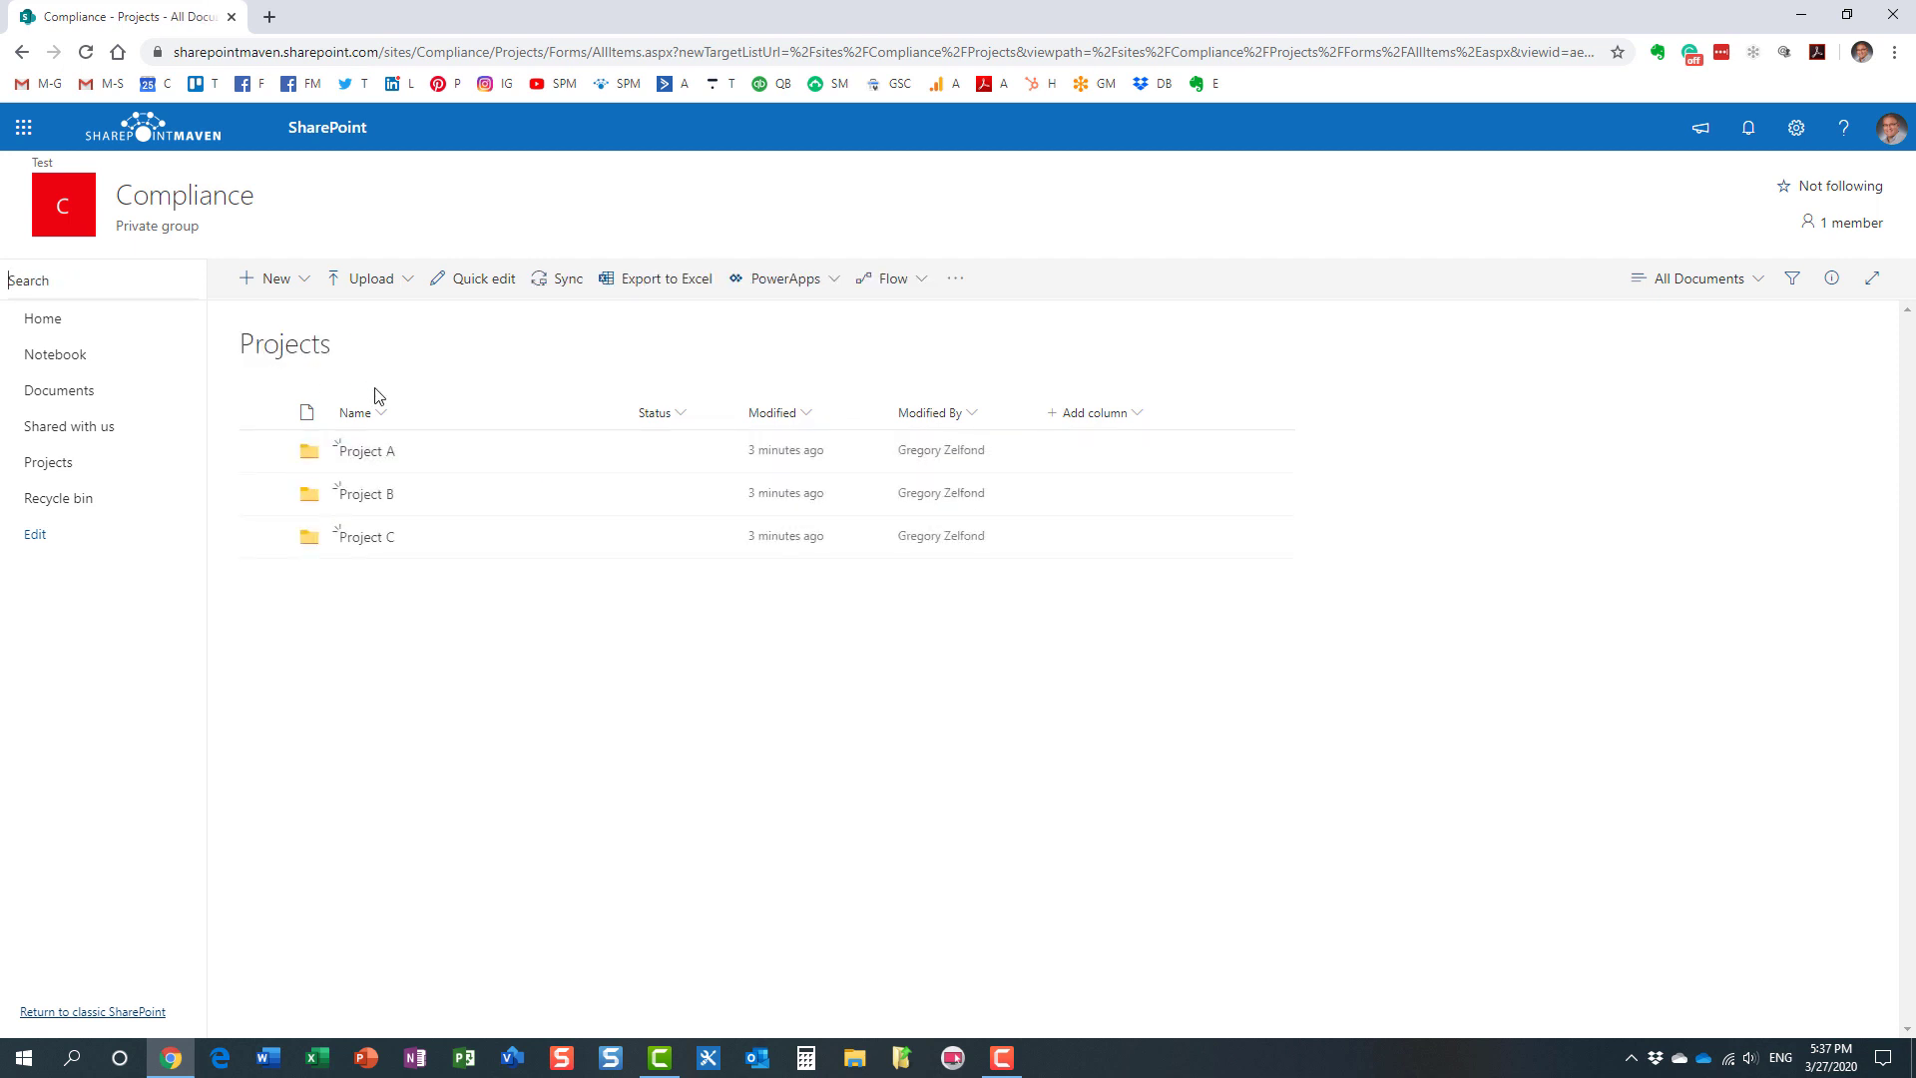
{"action": "left_click", "coordinate": [365, 451]}
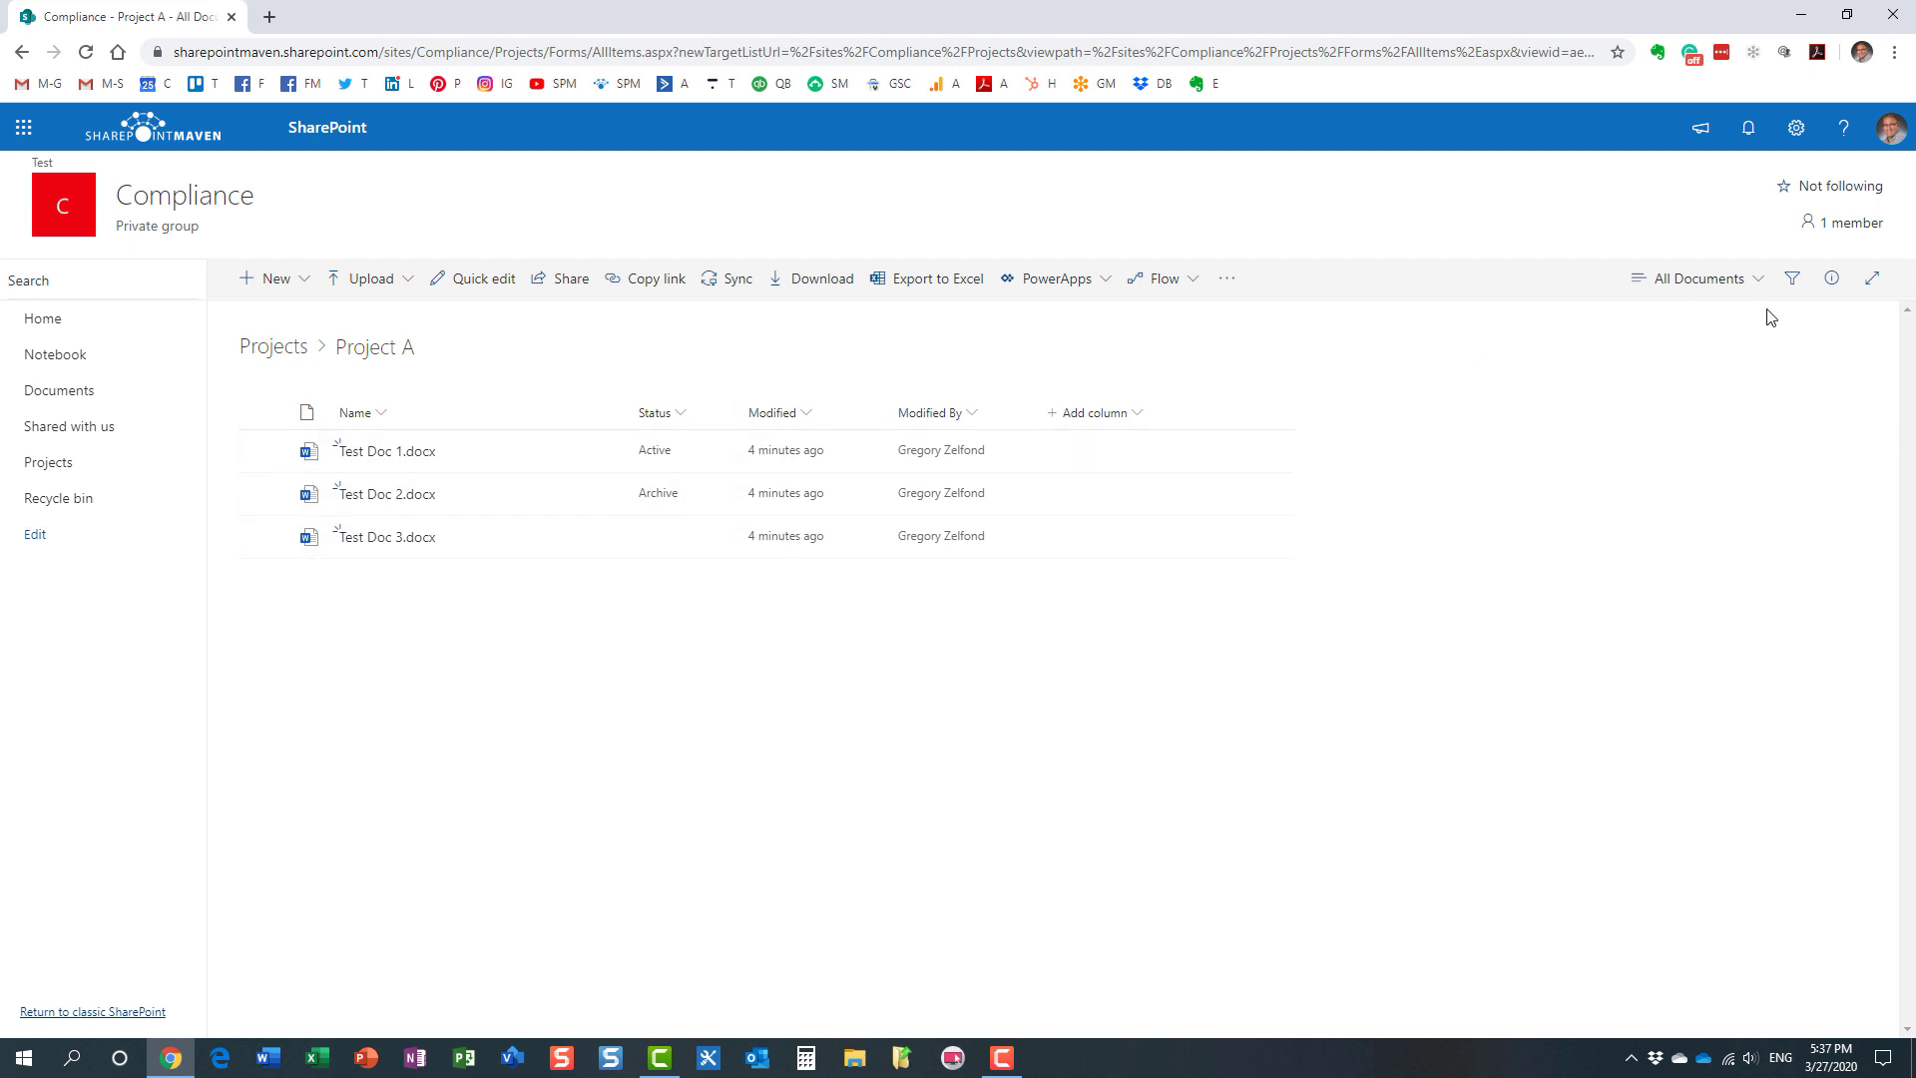
Step: In Project A, filter the documents by Archive, then by Active, clearing each filter
{"action": "left_click", "coordinate": [1793, 282]}
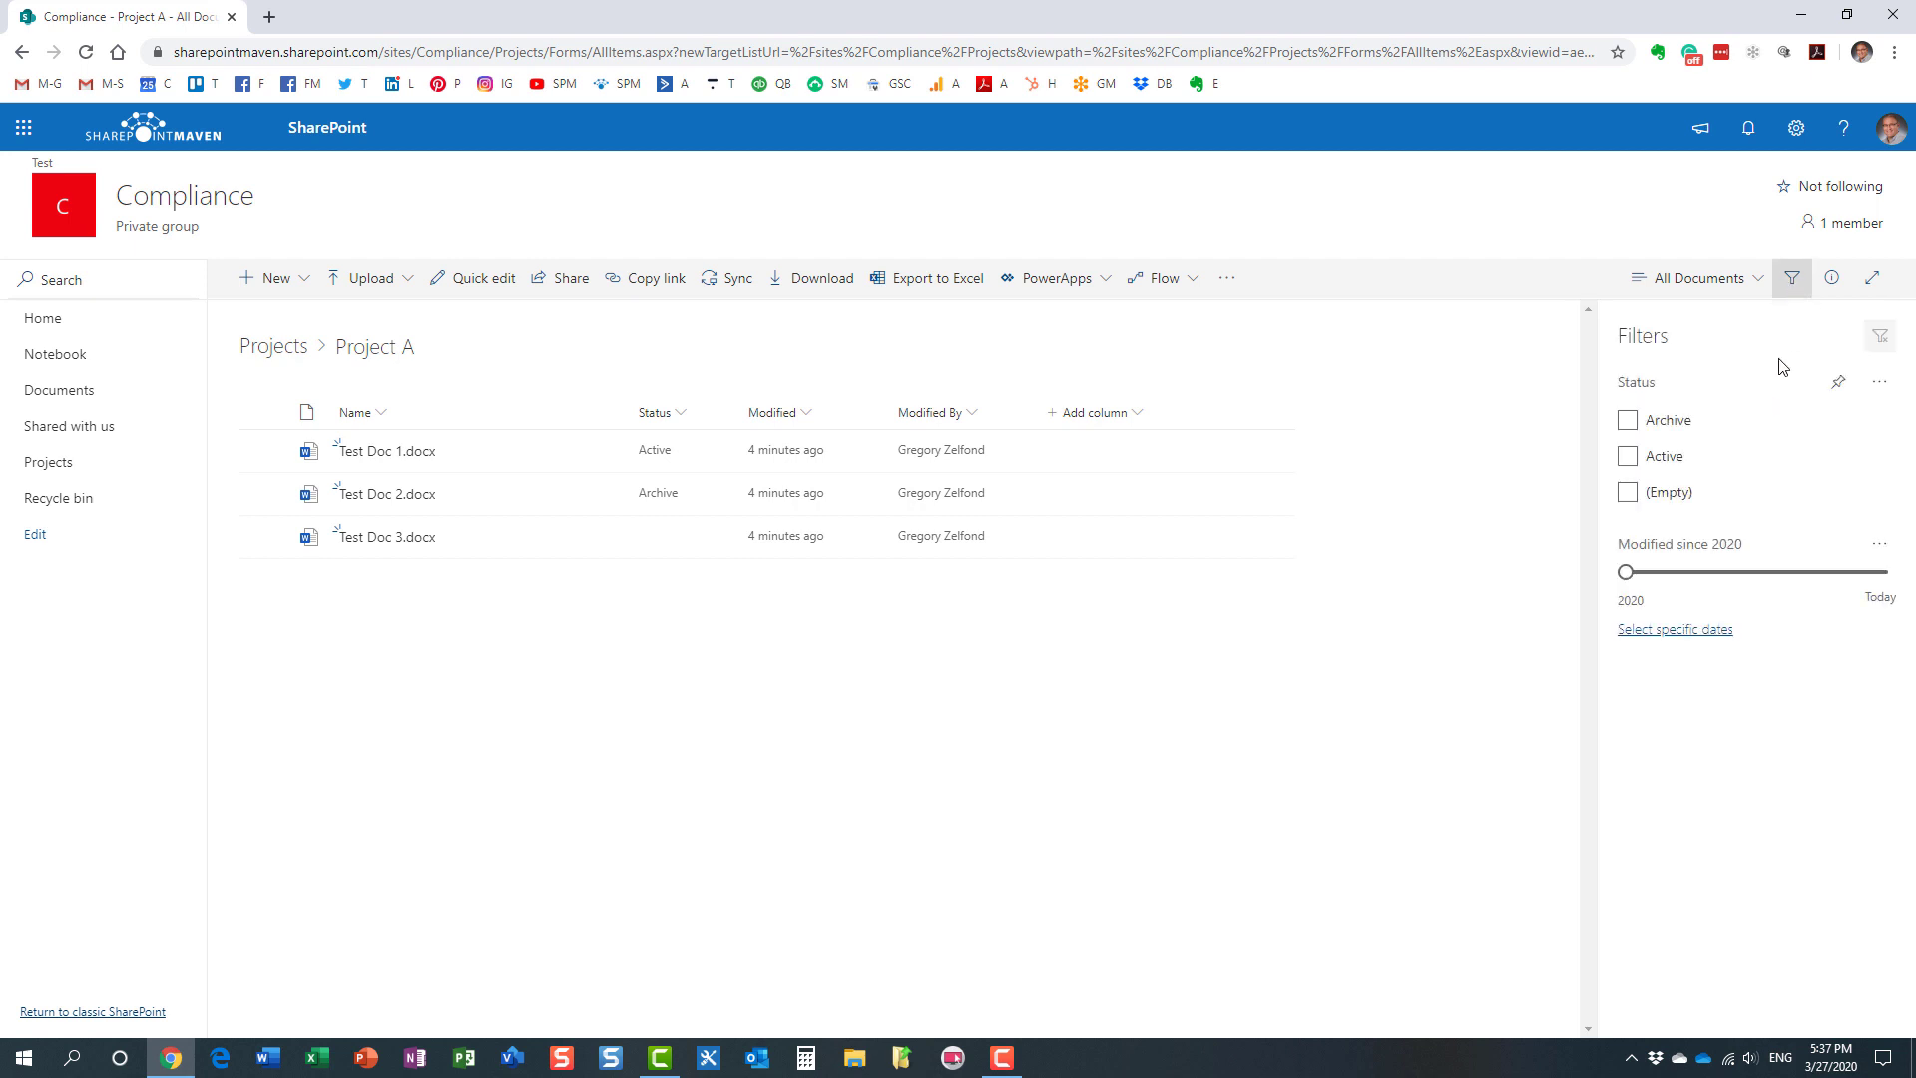
{"action": "left_click", "coordinate": [1627, 420]}
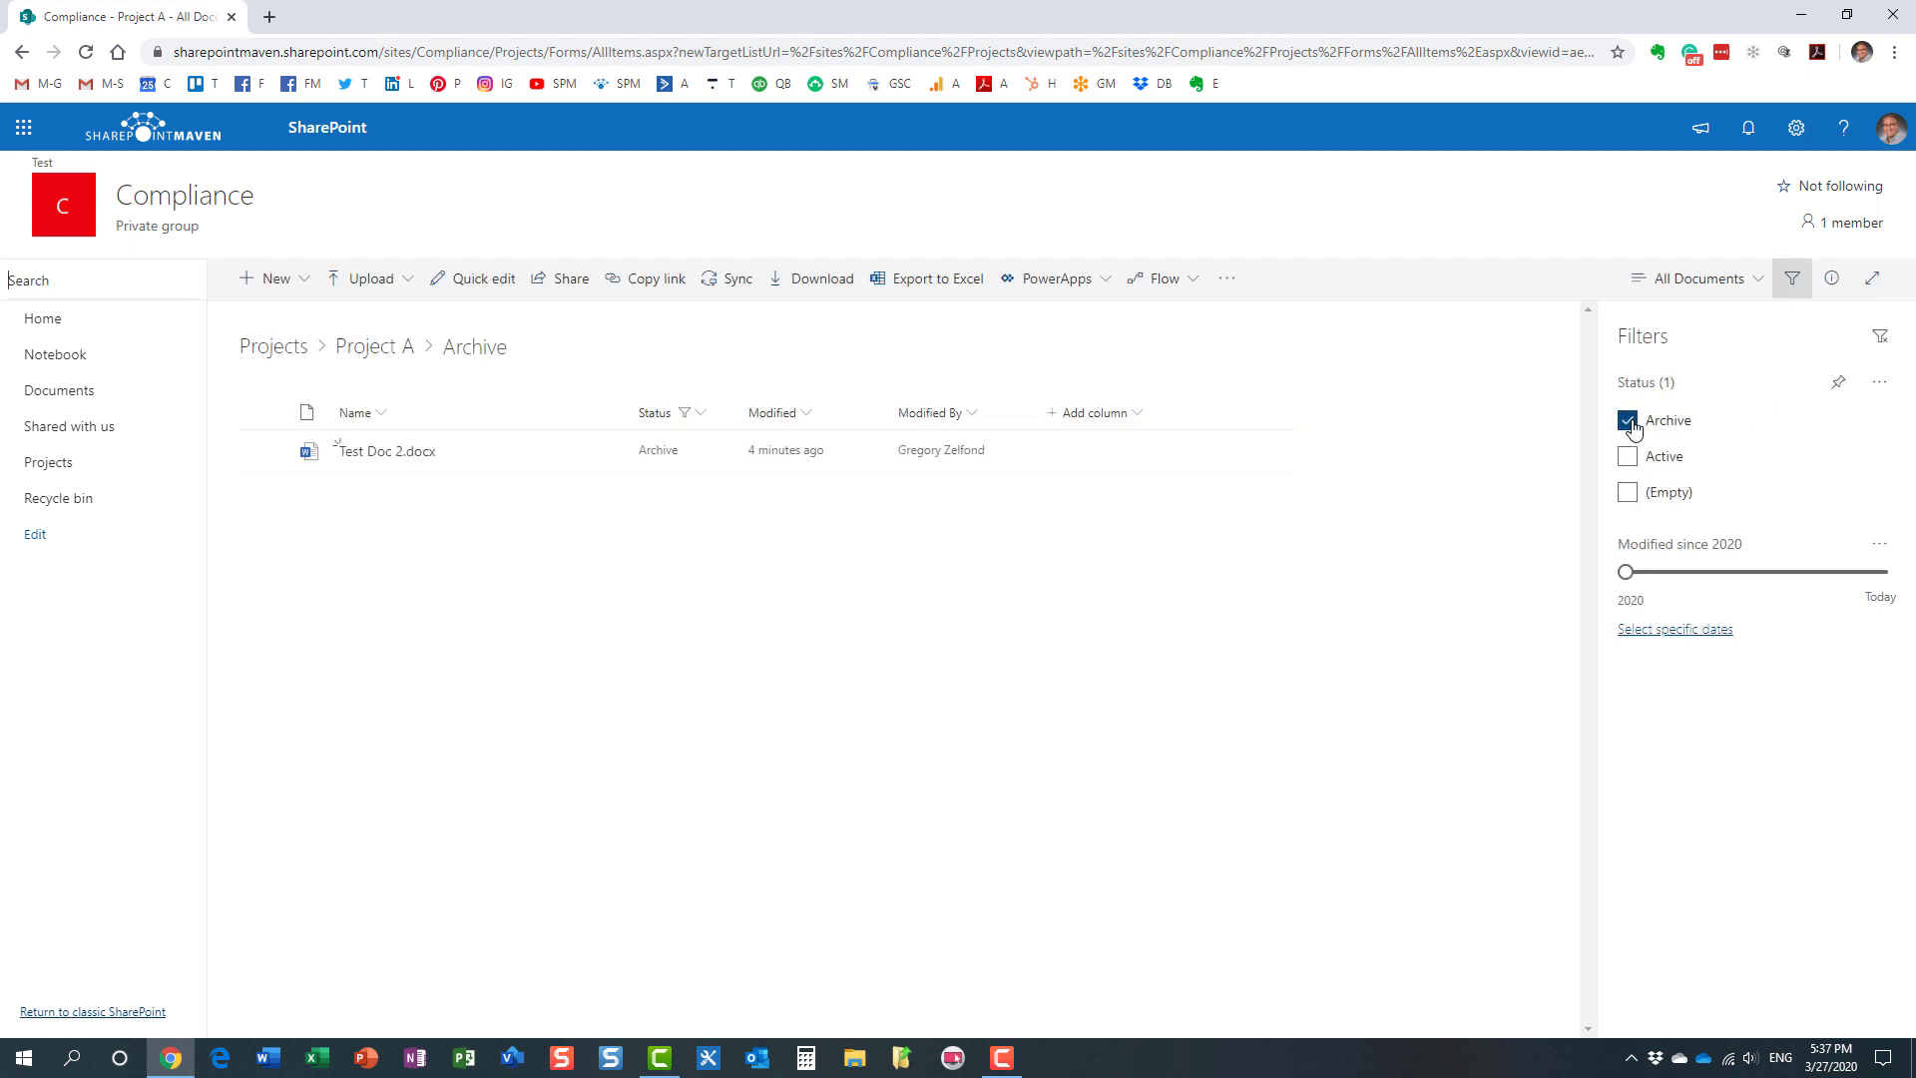
{"action": "left_click", "coordinate": [1628, 420]}
{"action": "left_click", "coordinate": [1627, 456]}
{"action": "left_click", "coordinate": [1628, 456]}
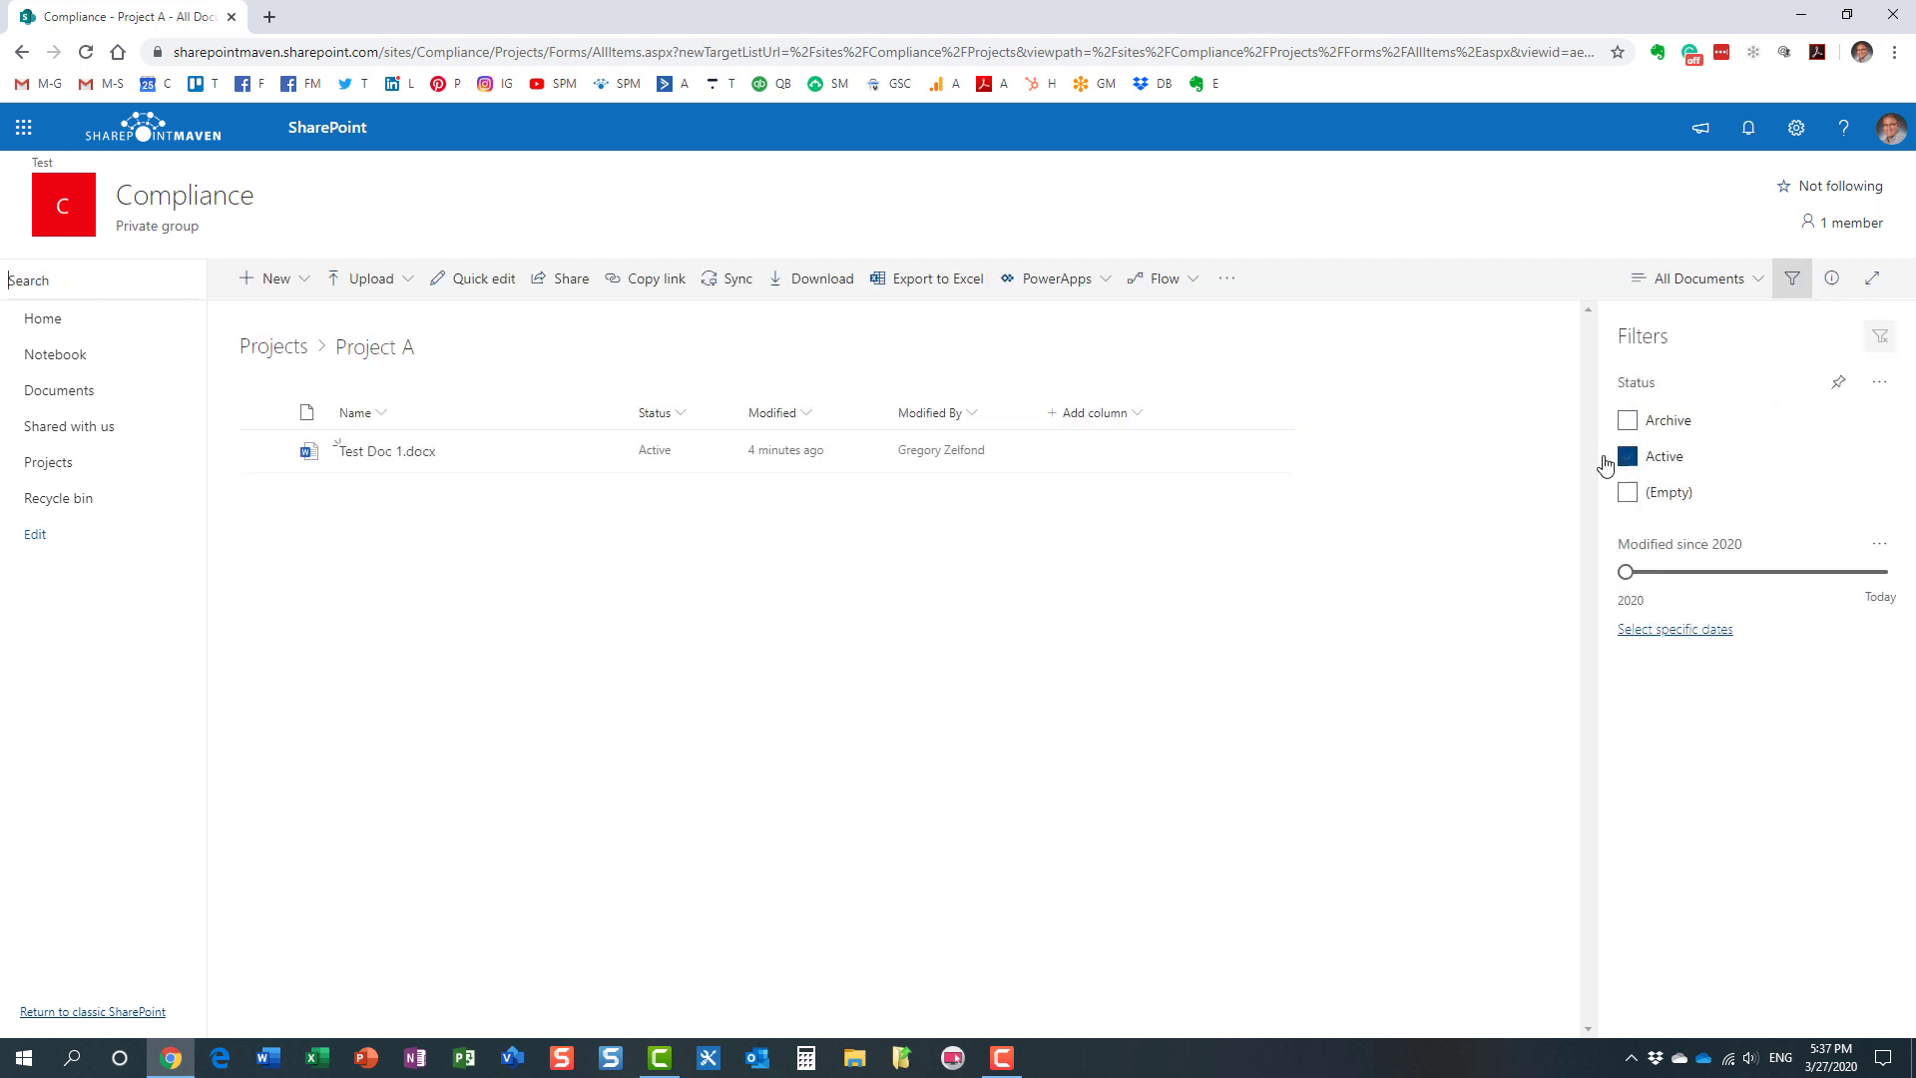
Step: In Project C, apply and clear a Status filter, close the Filters pane, and return to Projects
{"action": "left_click", "coordinate": [281, 350]}
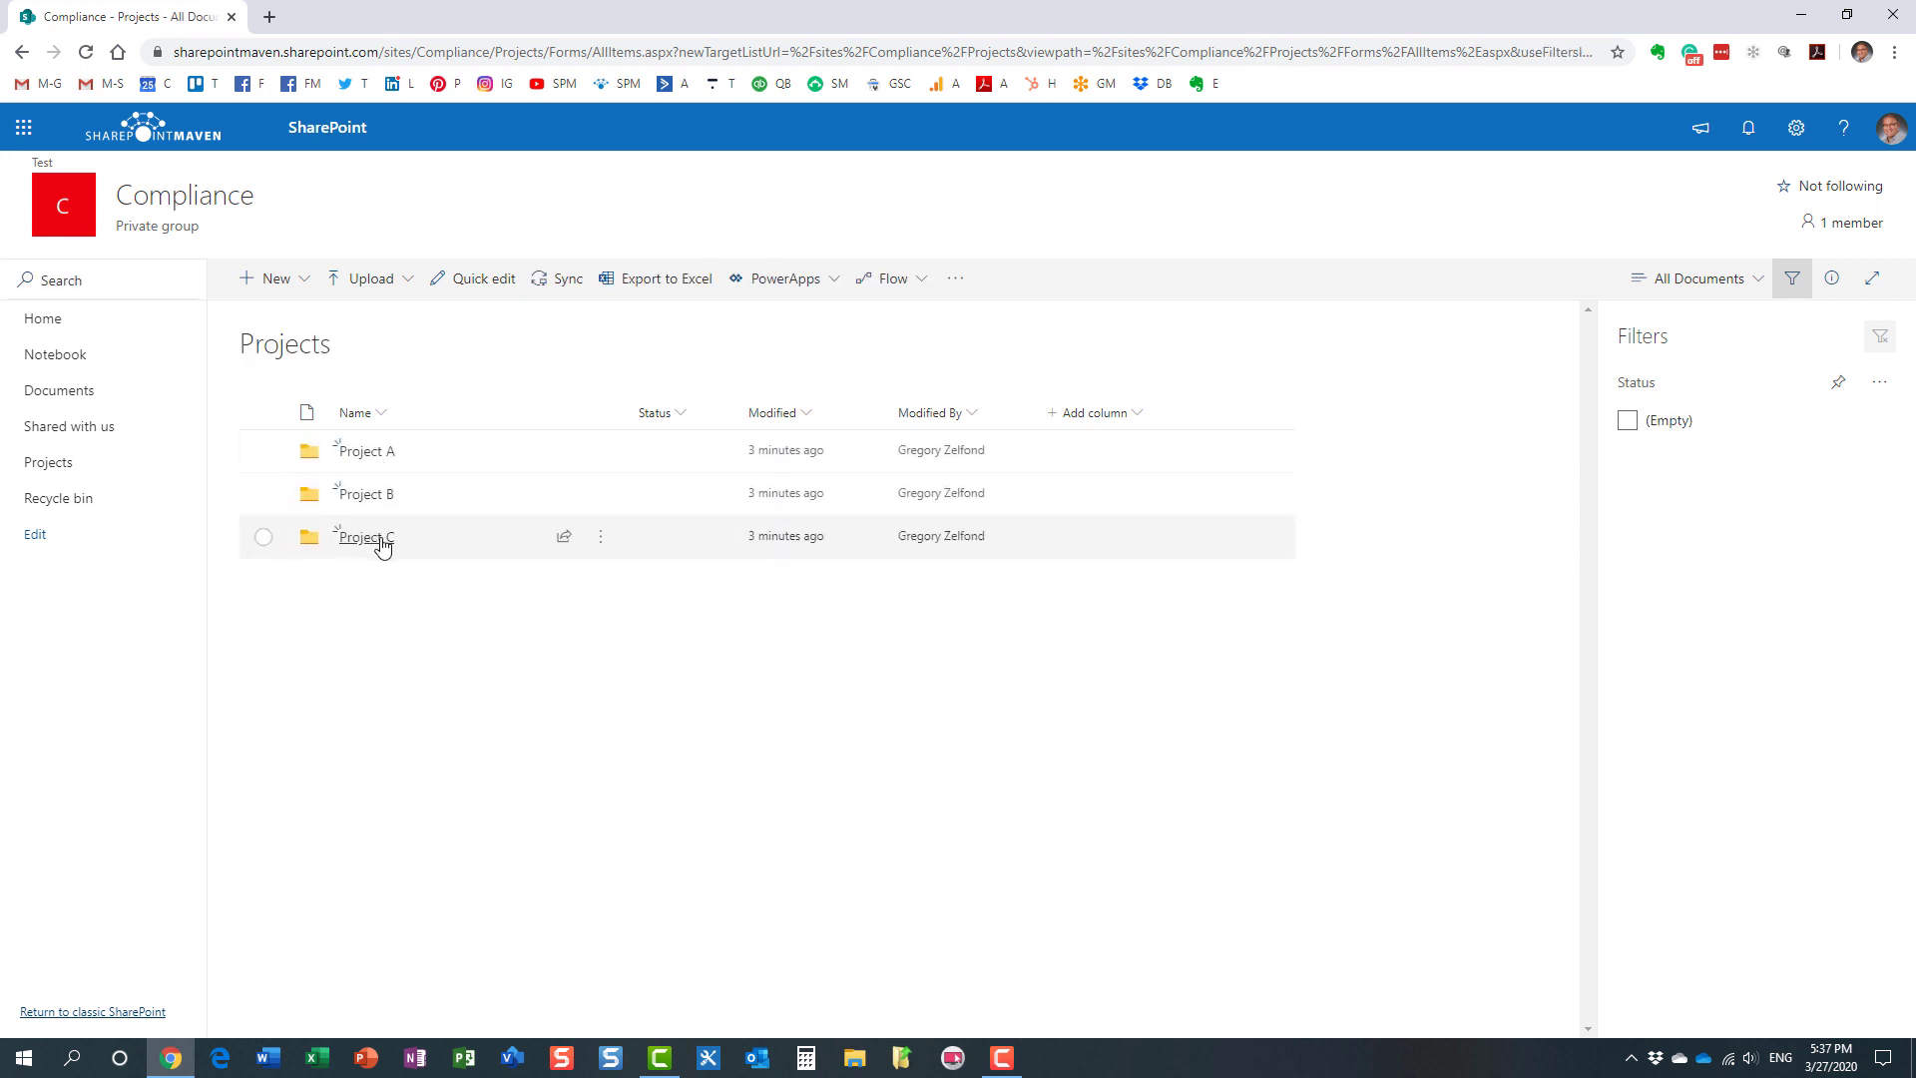
{"action": "left_click", "coordinate": [376, 539]}
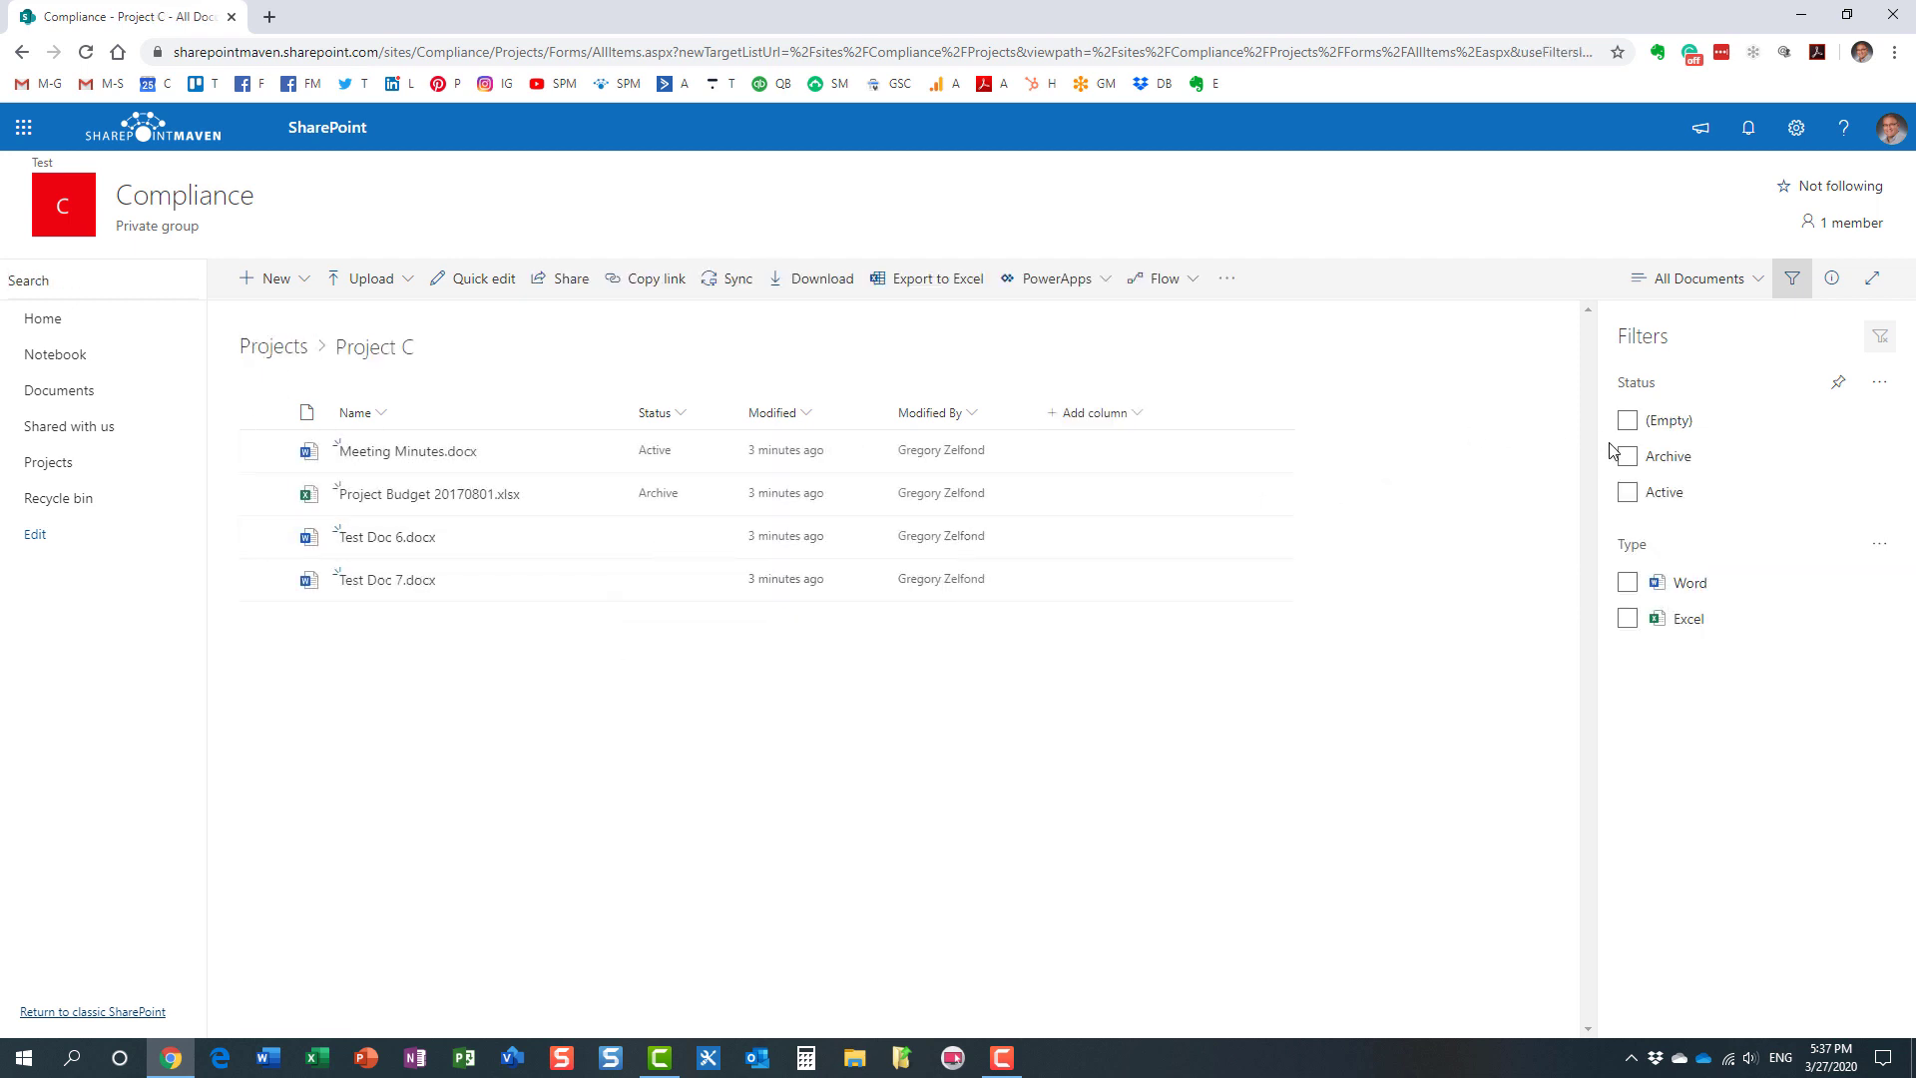
{"action": "left_click", "coordinate": [1627, 456]}
{"action": "left_click", "coordinate": [1627, 457]}
{"action": "left_click", "coordinate": [1795, 284]}
{"action": "left_click", "coordinate": [281, 352]}
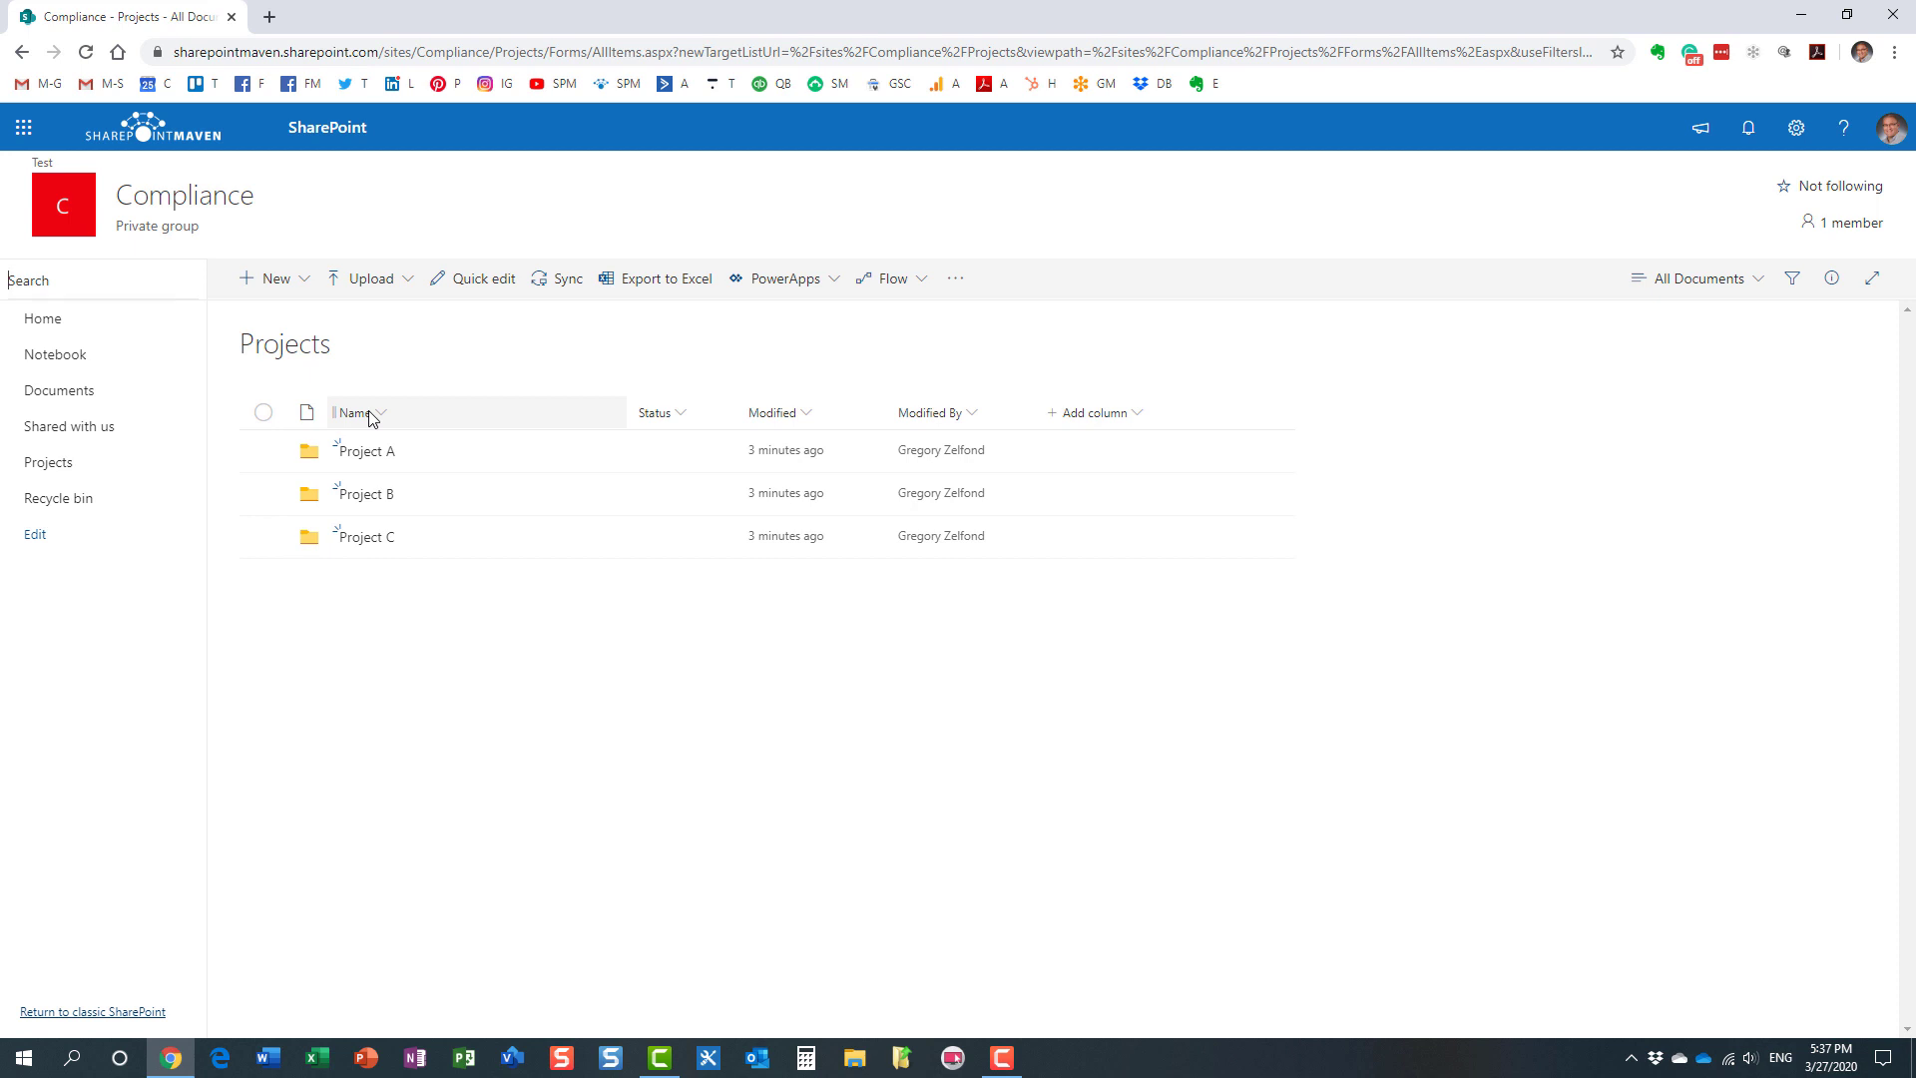
{"action": "left_click", "coordinate": [1792, 280]}
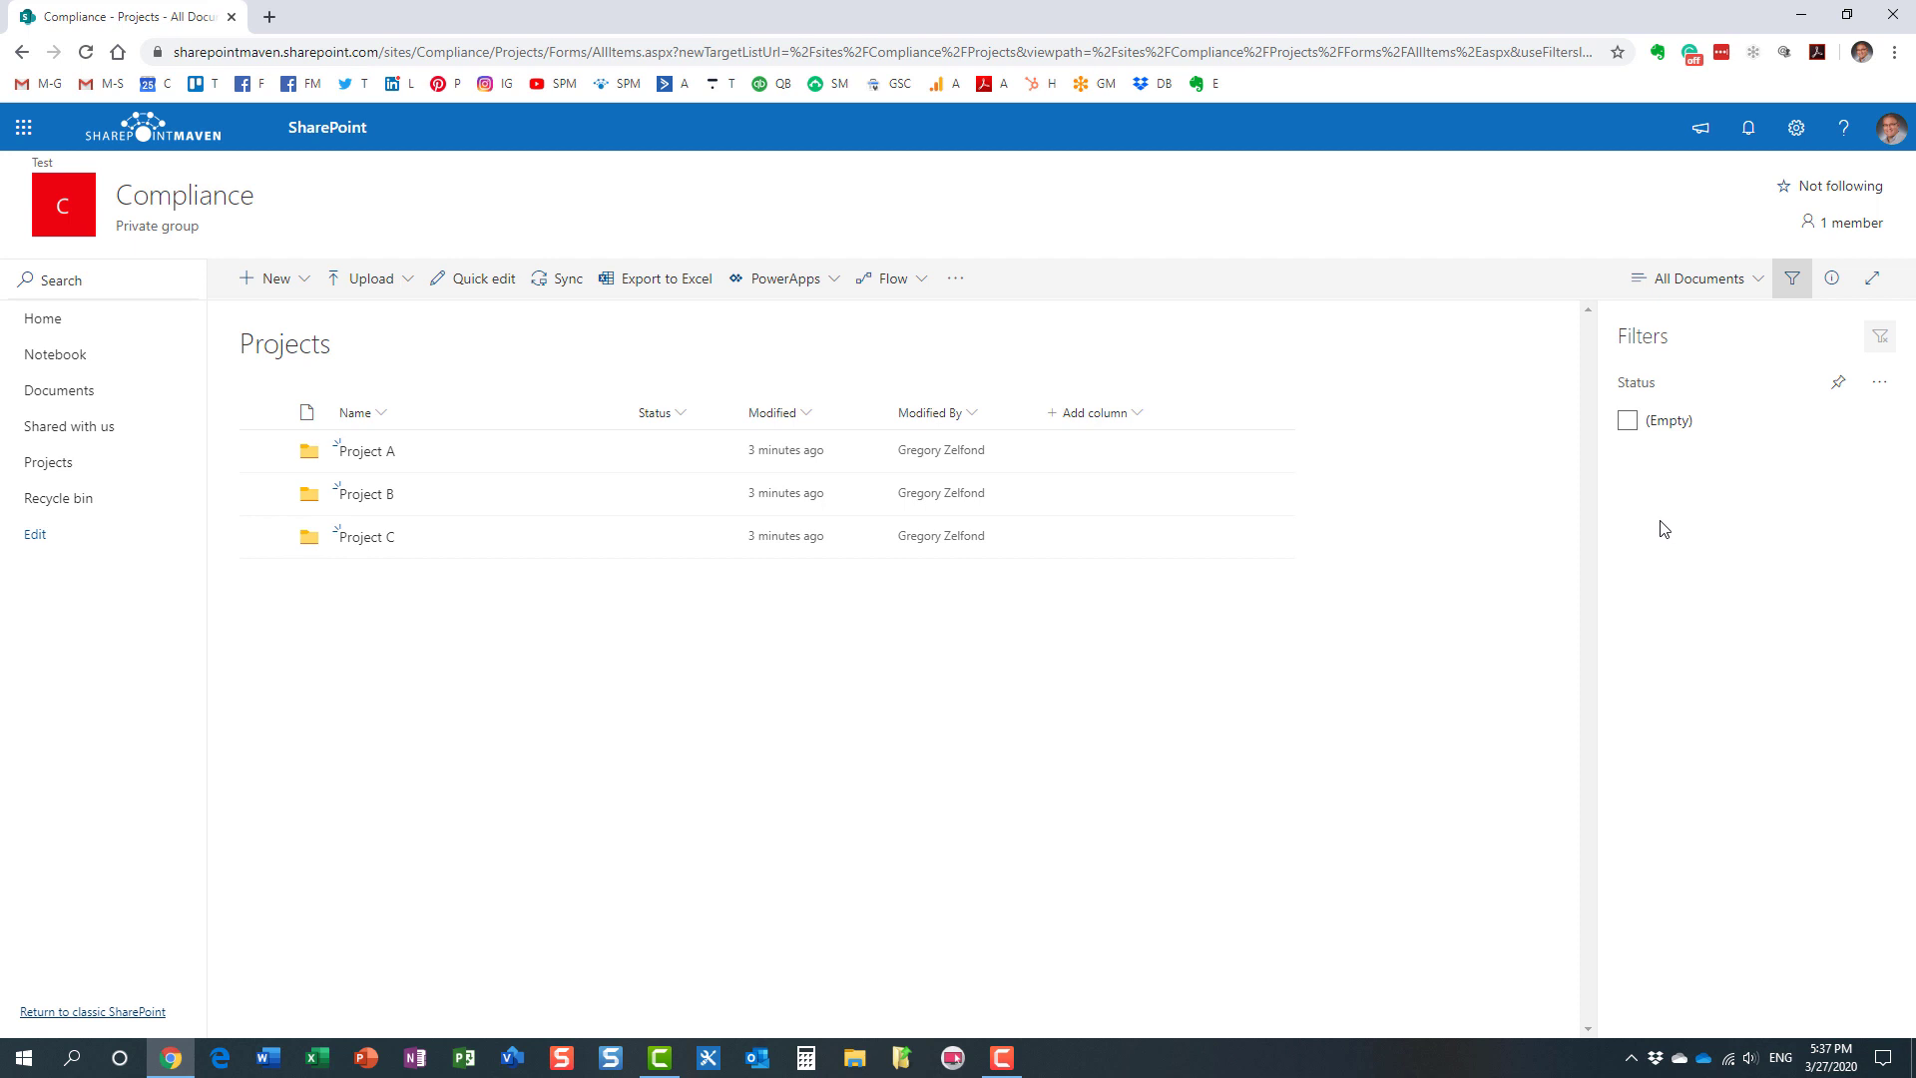
{"action": "left_click", "coordinate": [1792, 280]}
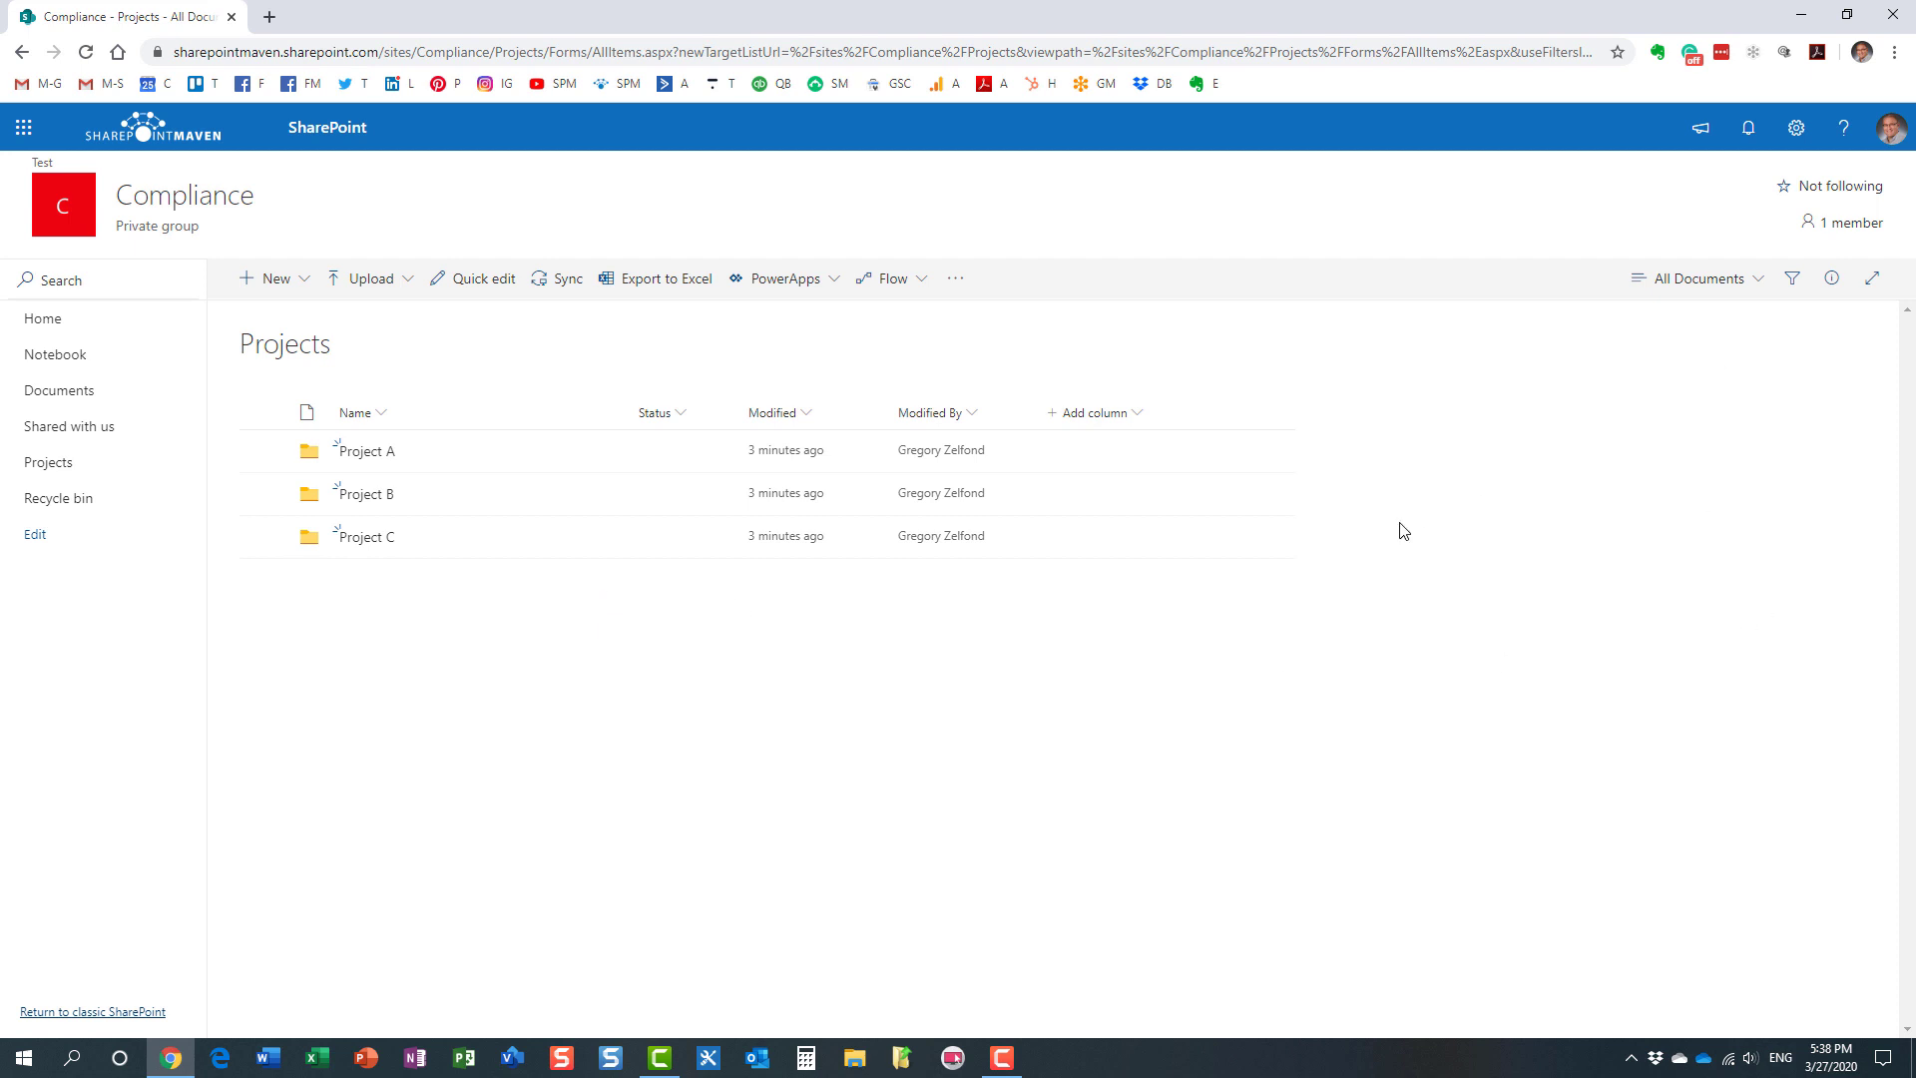
Step: From the gear menu, go to the Projects library settings and begin Create view
{"action": "left_click", "coordinate": [1797, 128]}
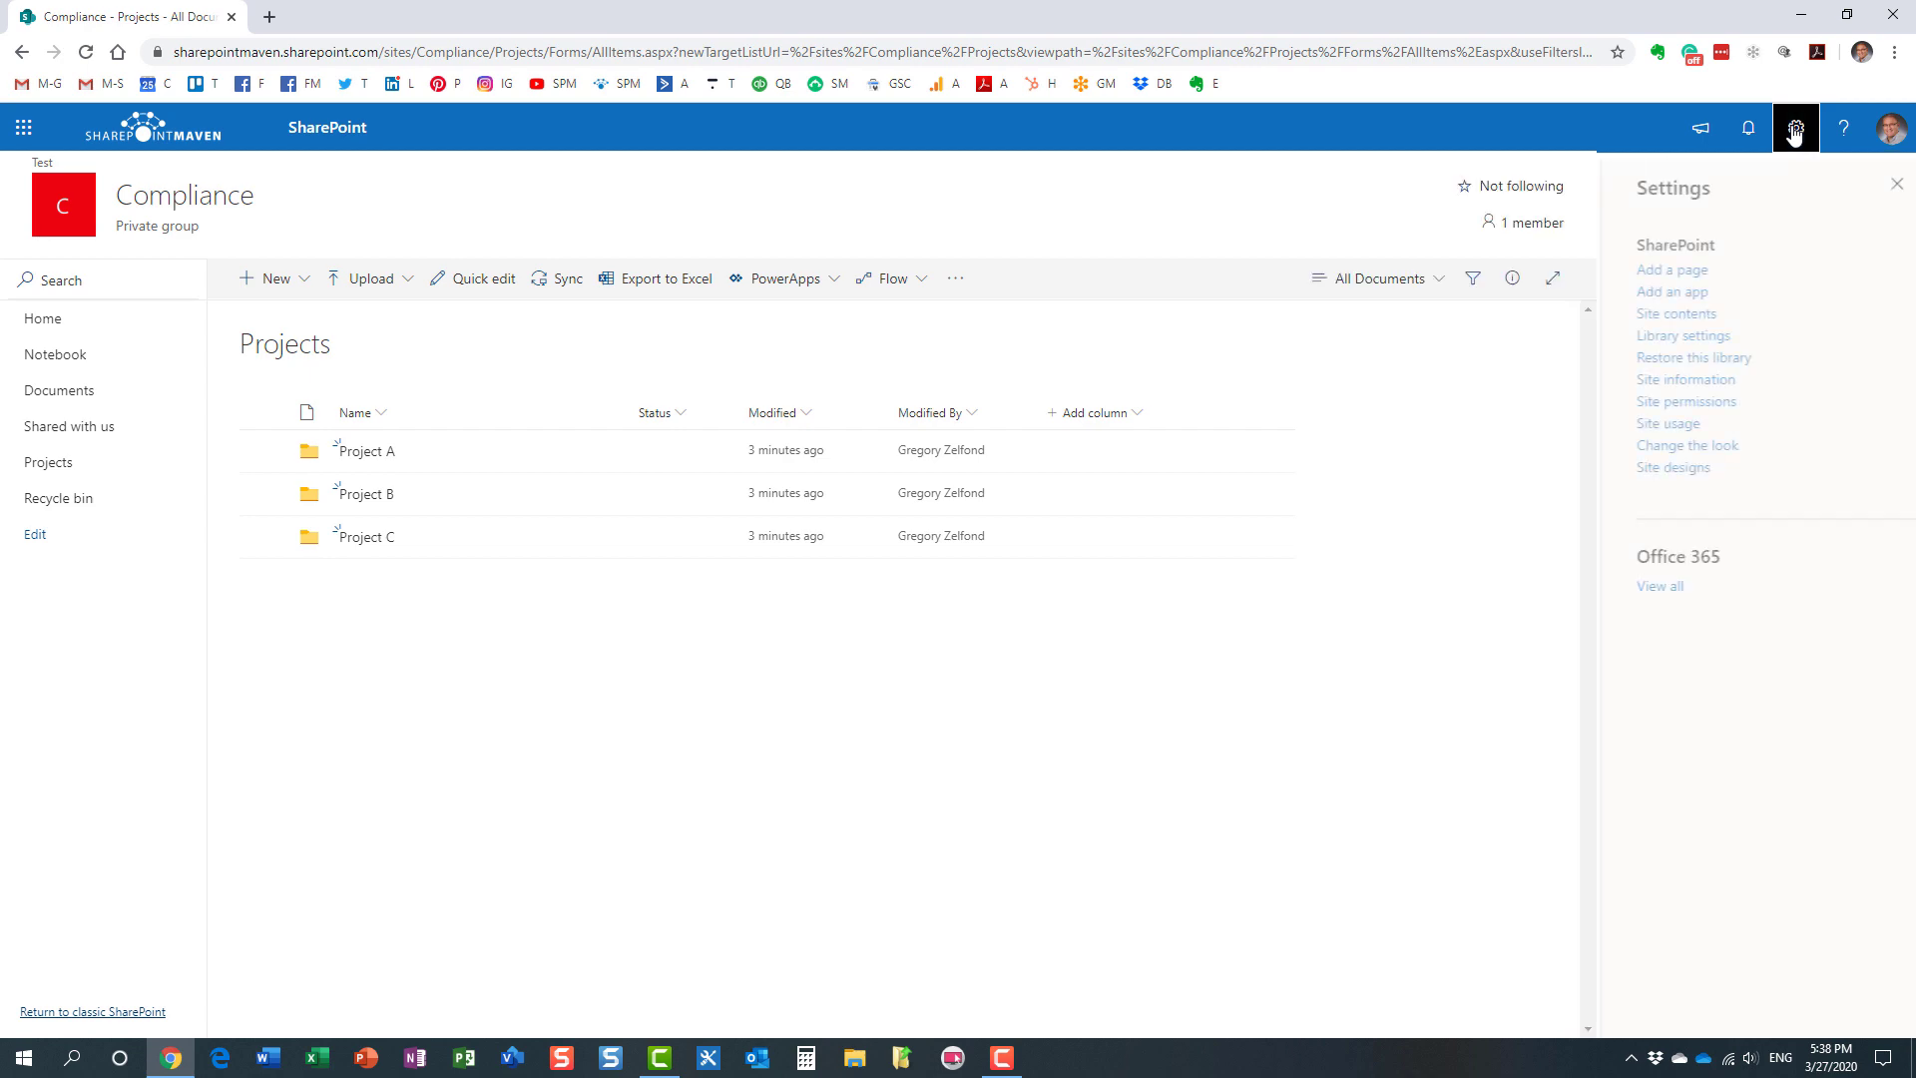
{"action": "left_click", "coordinate": [1684, 338]}
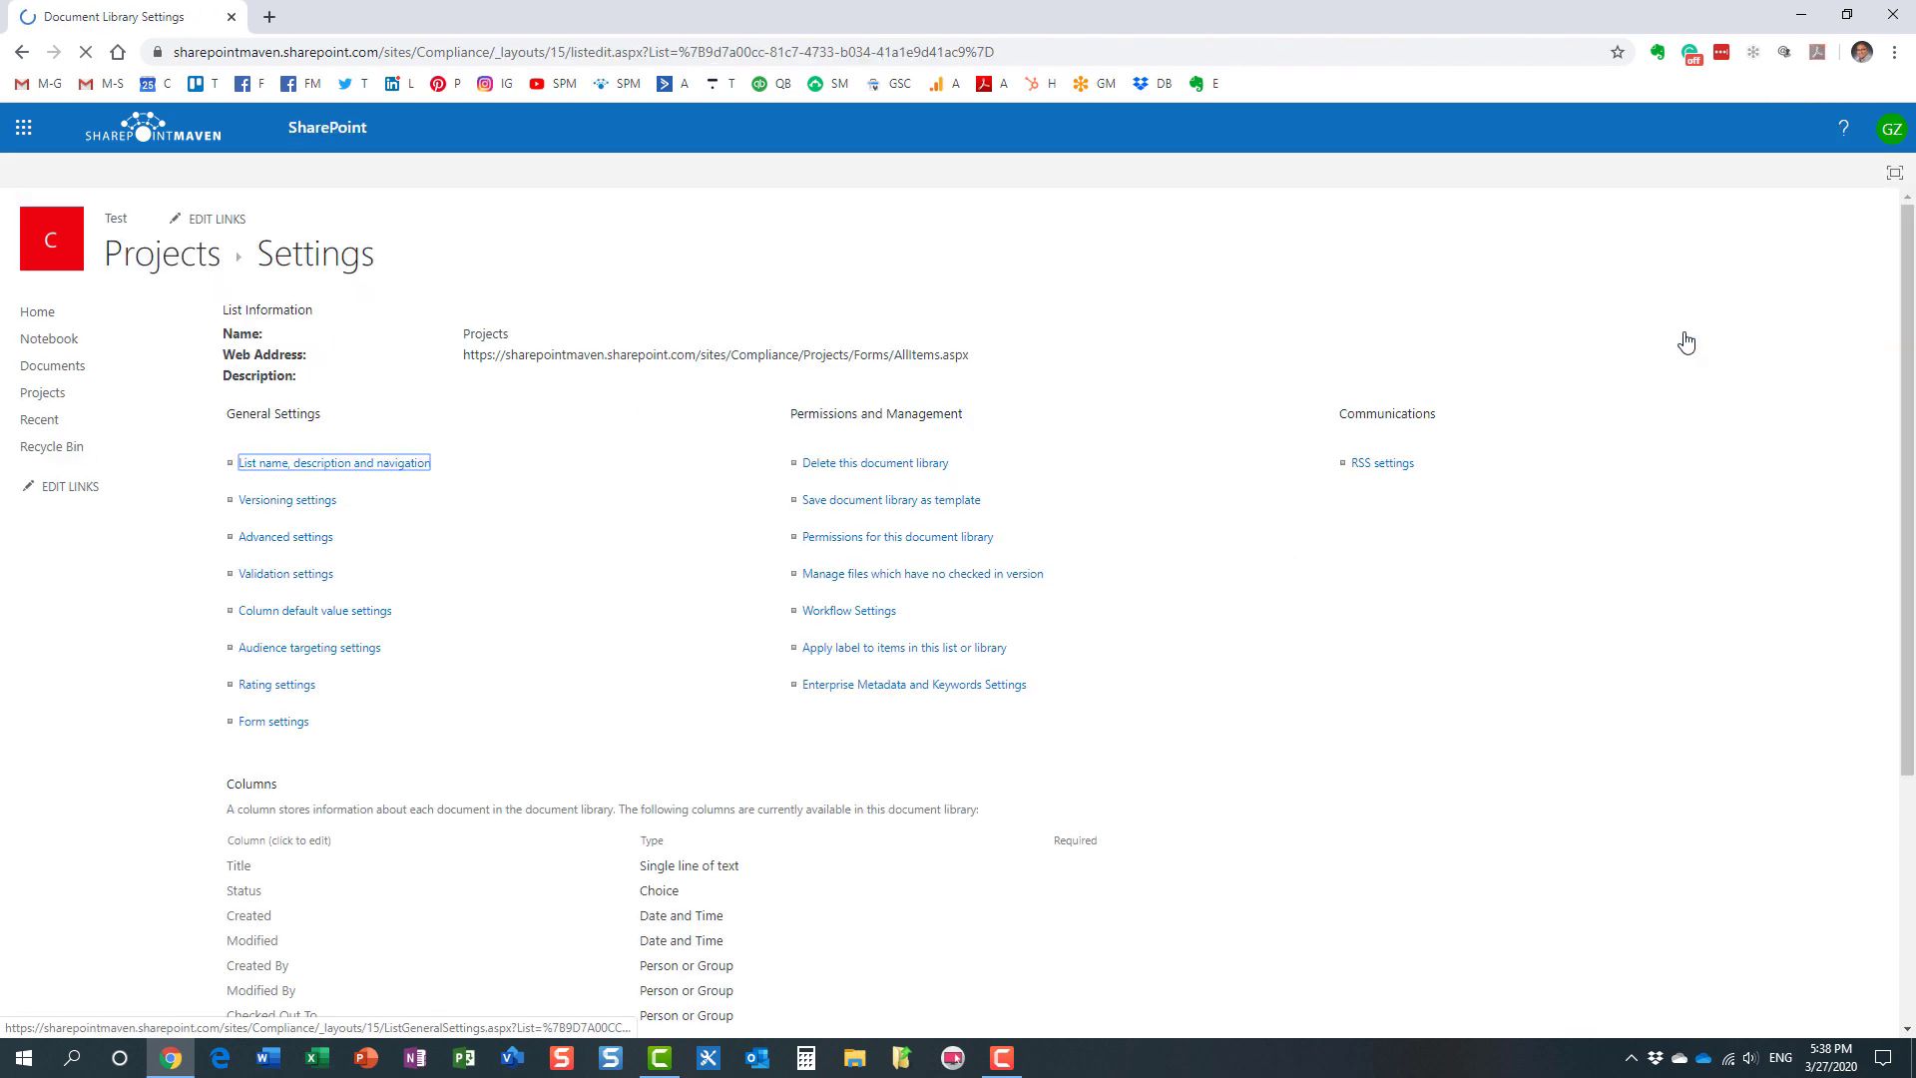
{"action": "scroll", "coordinate": [372, 658], "scroll_direction": "down", "scroll_amount": 4}
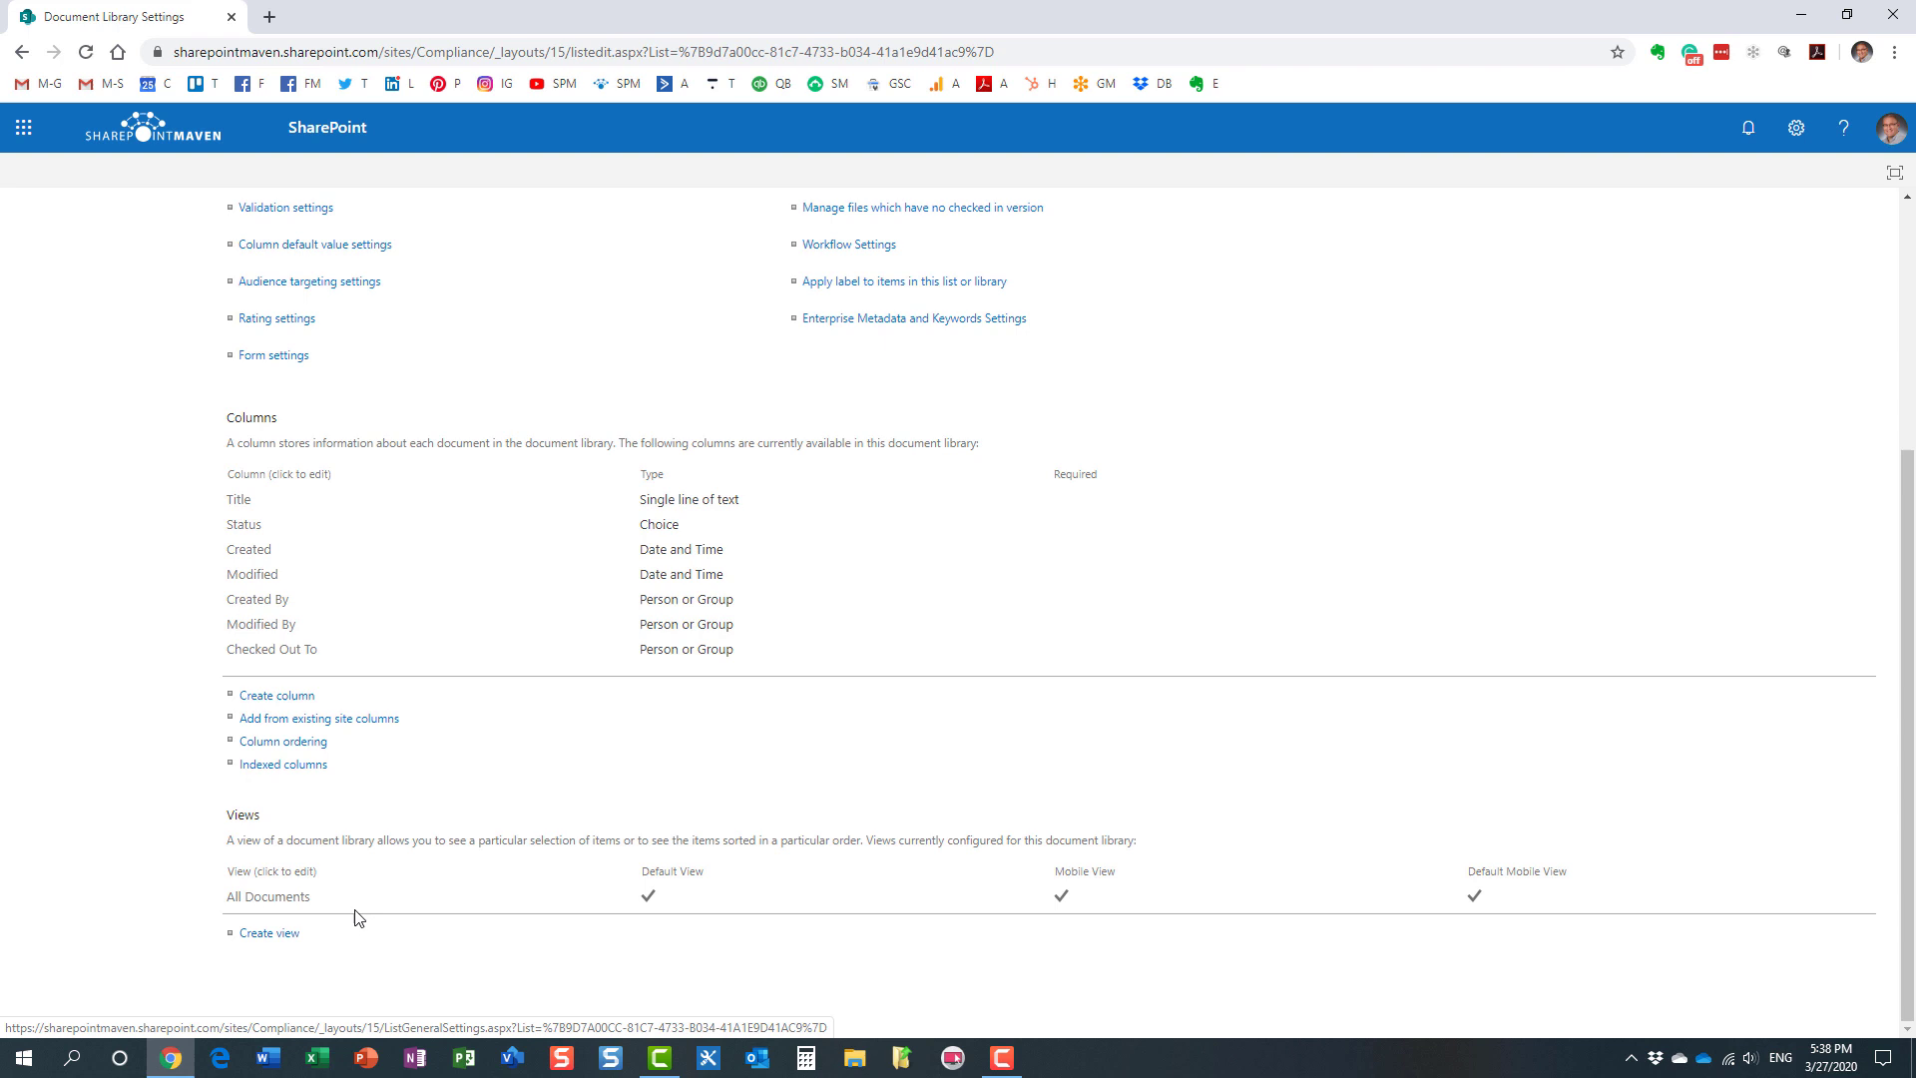
{"action": "left_click", "coordinate": [269, 943]}
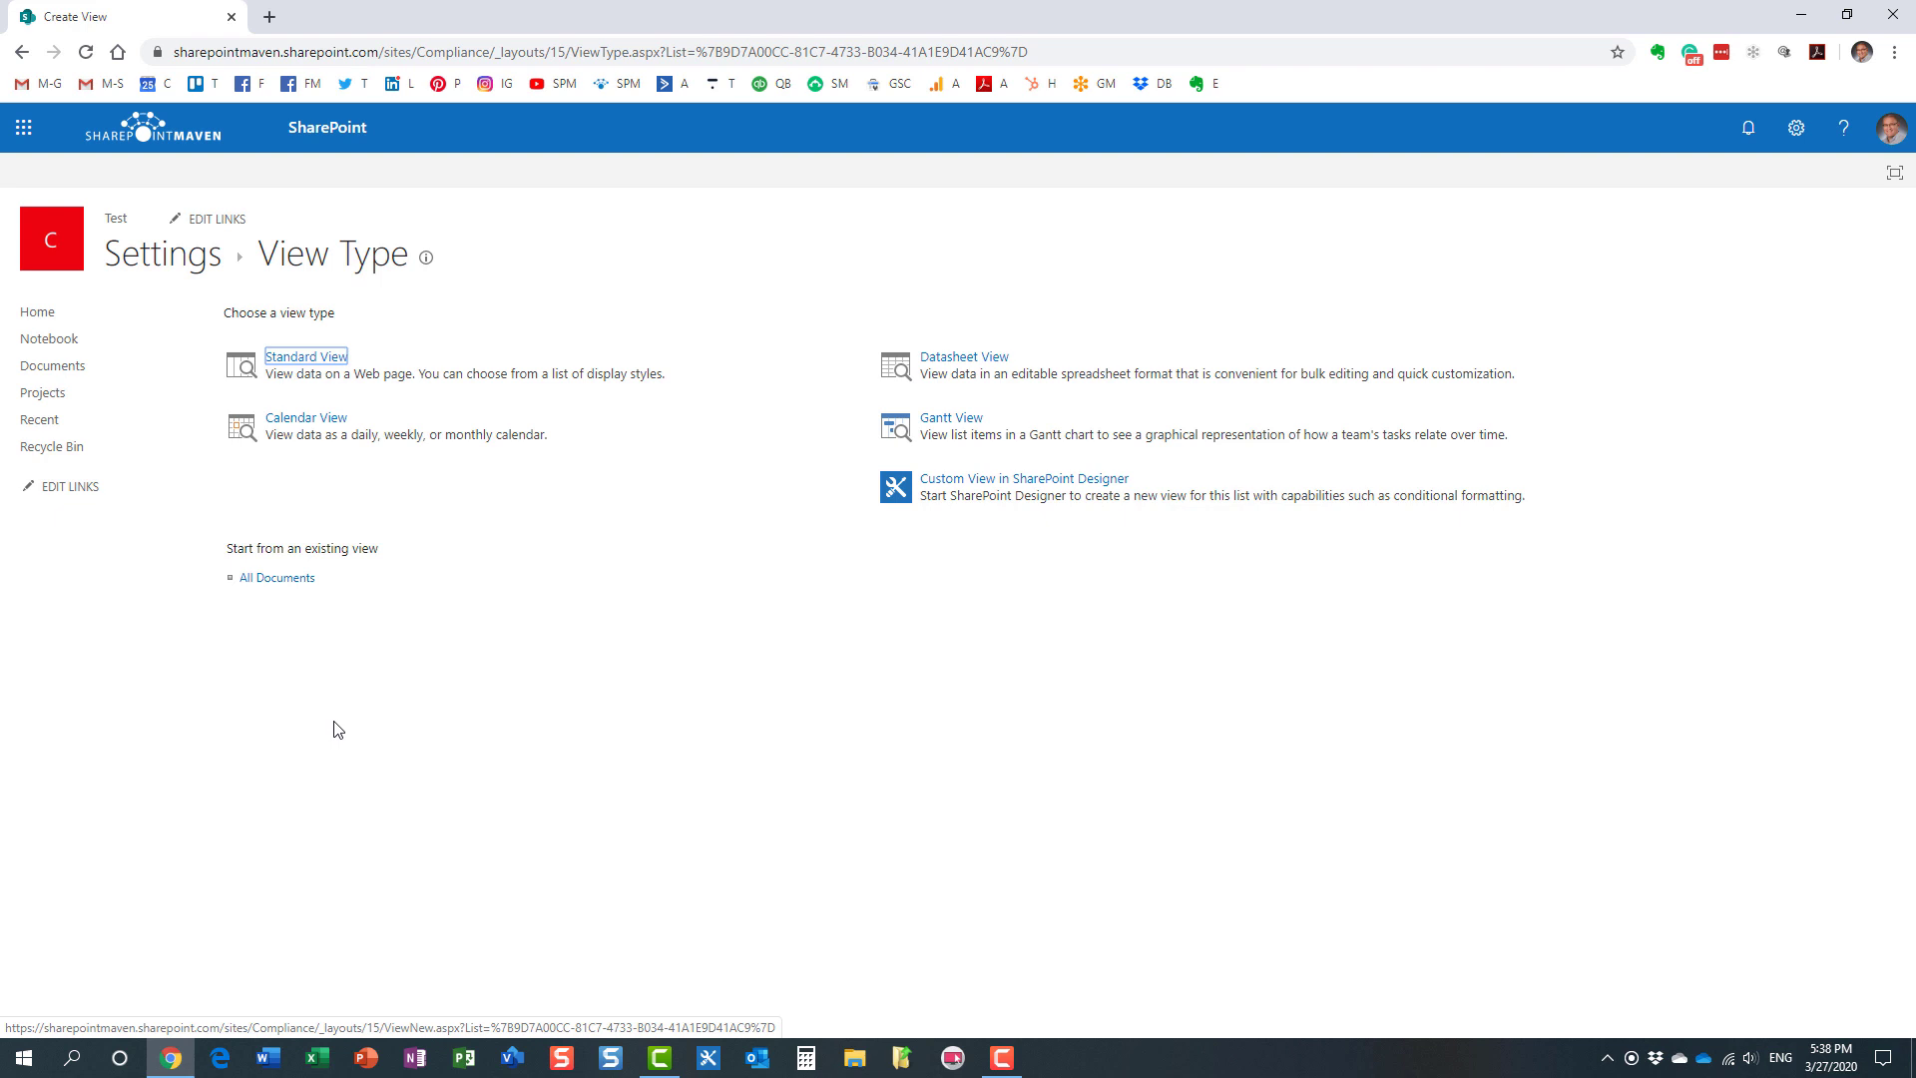
Step: Start the view from the All Documents view and name it 'No Folders View'
{"action": "left_click", "coordinate": [285, 582]}
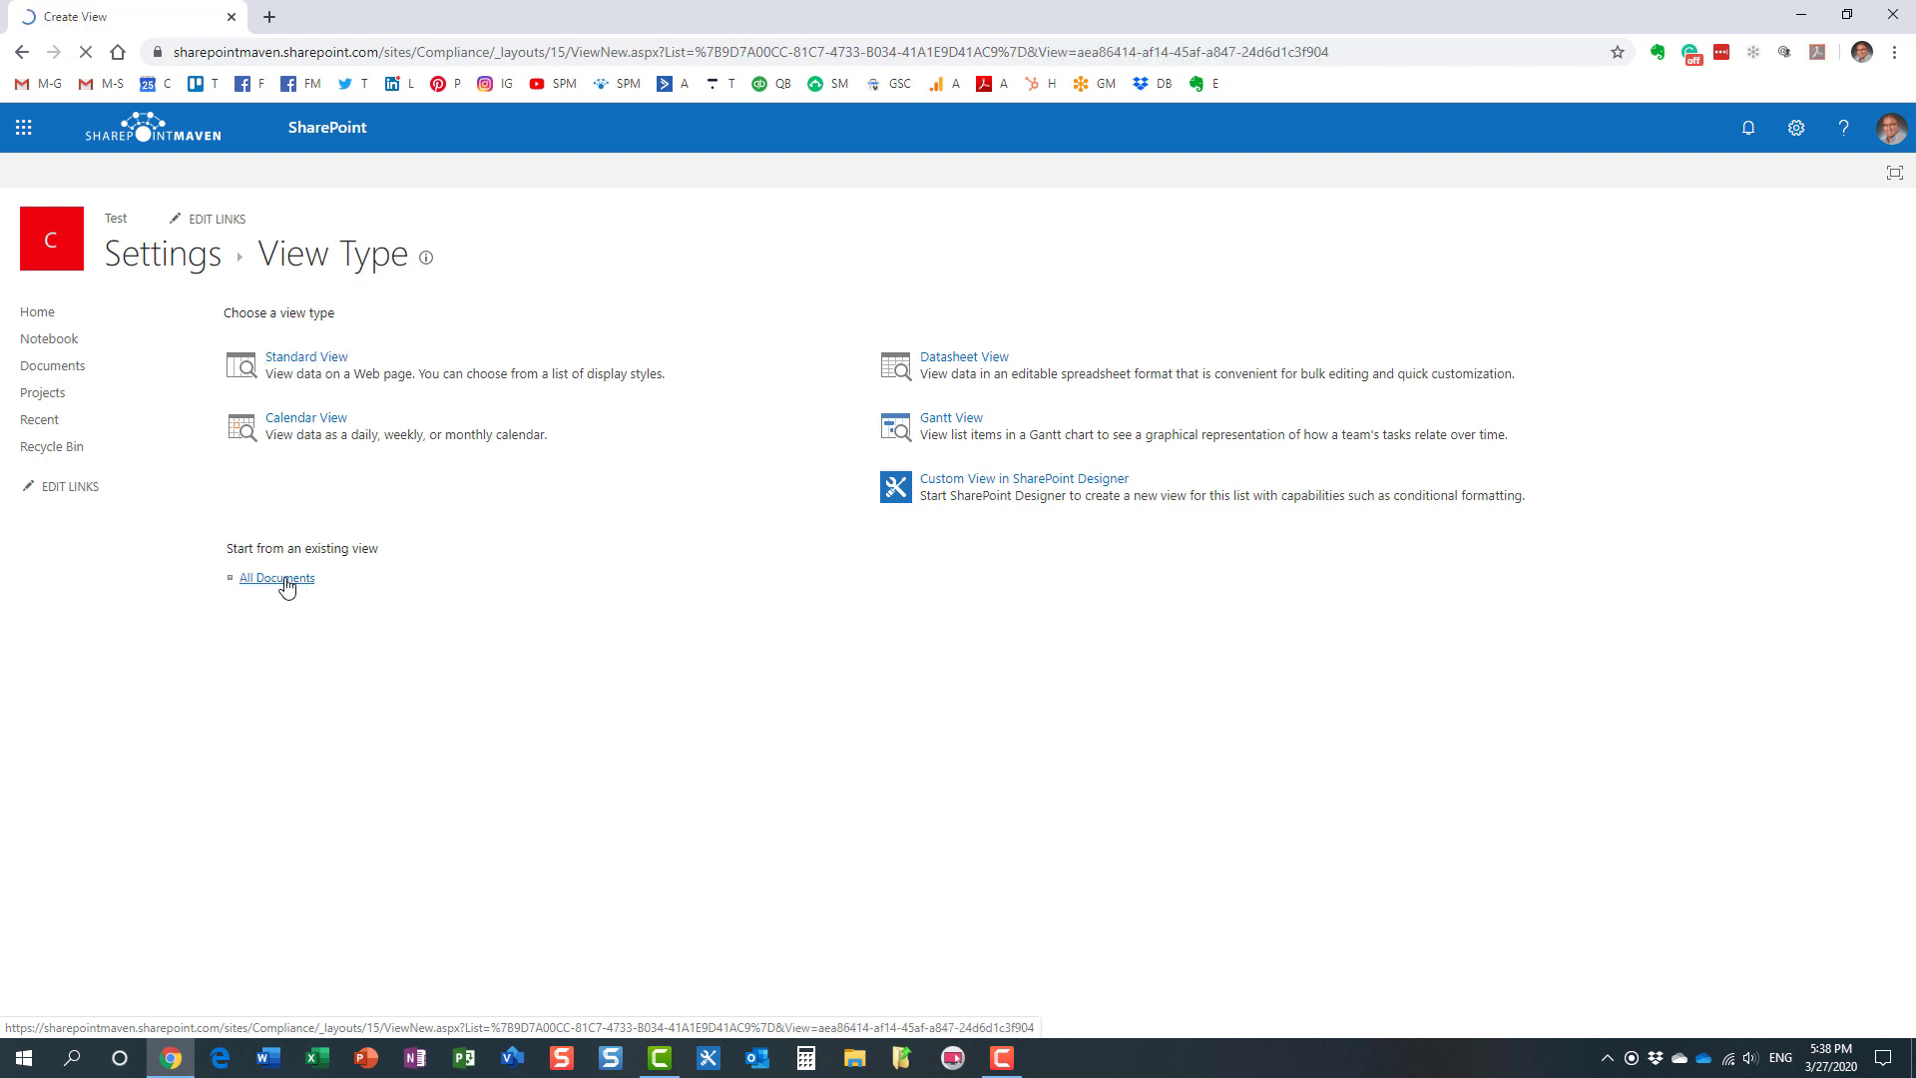
{"action": "type", "text": "No Folders View"}
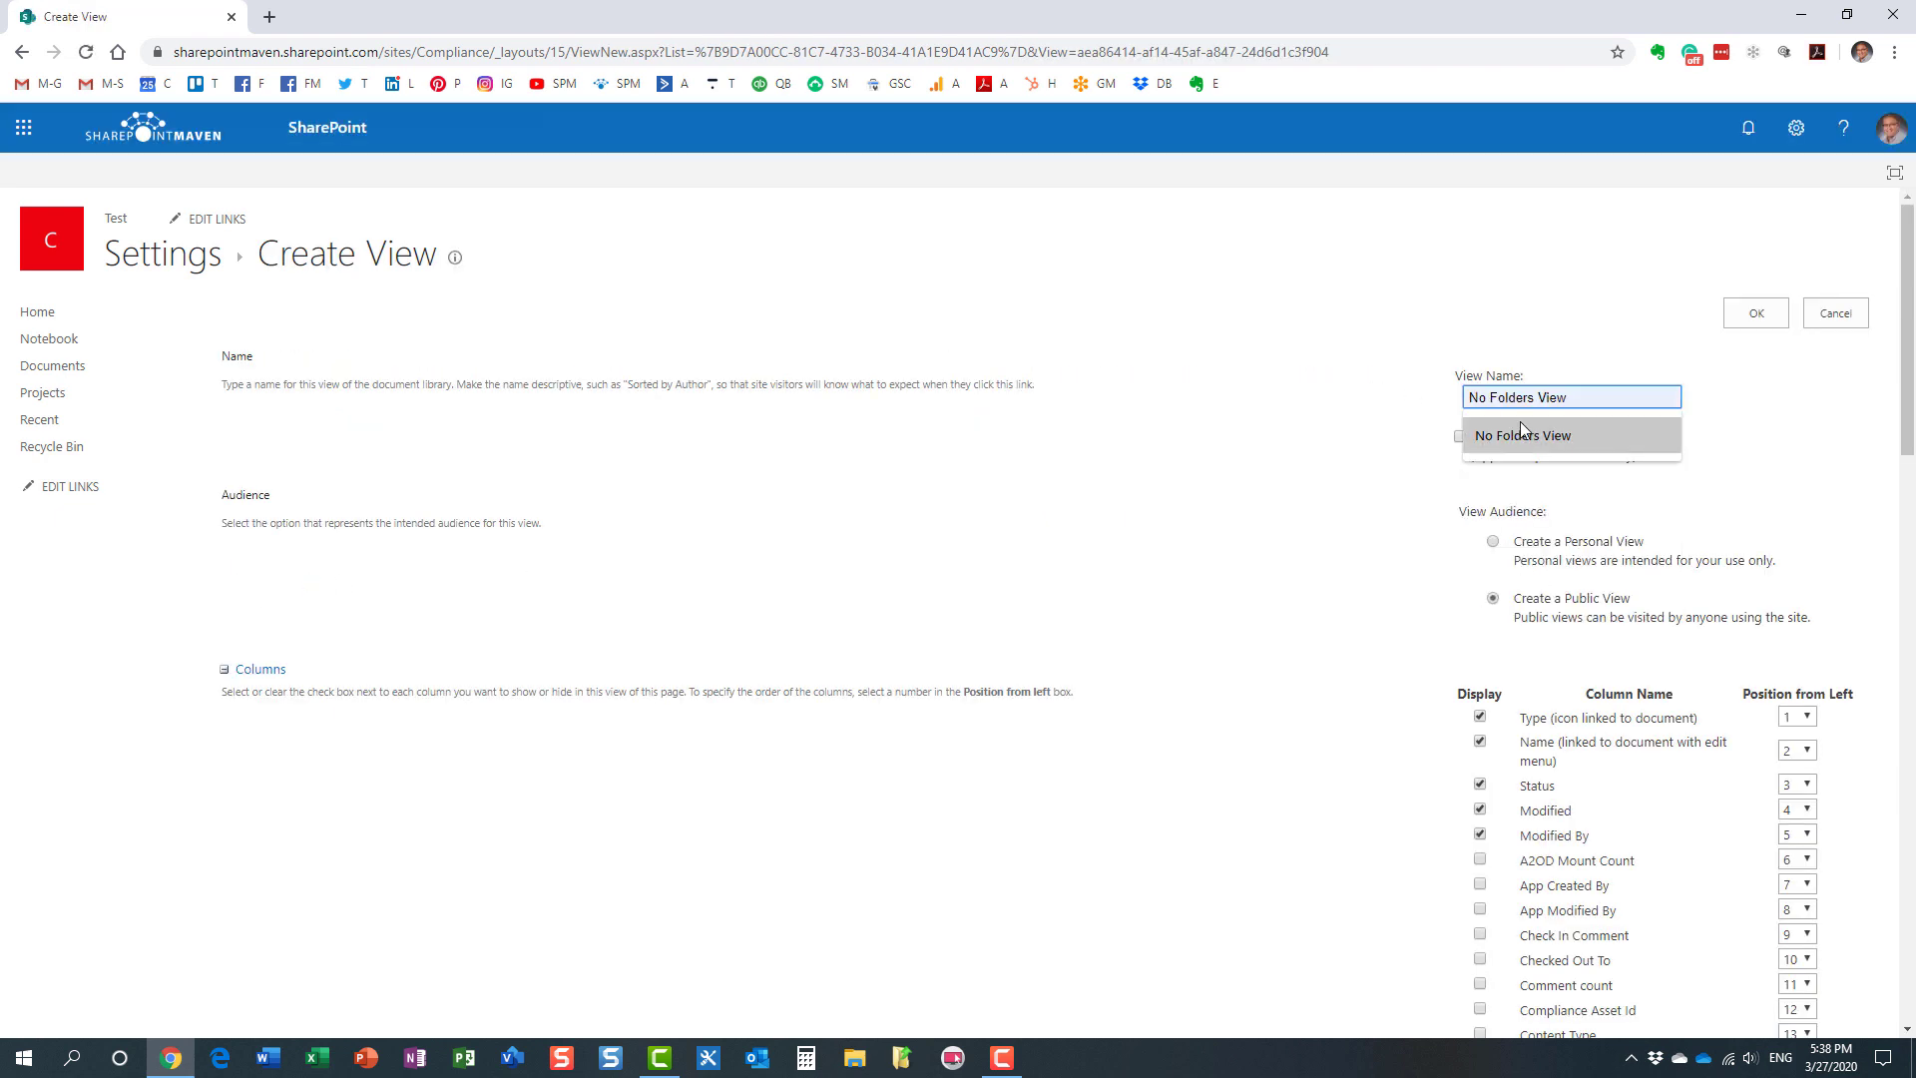
{"action": "left_click", "coordinate": [1527, 435]}
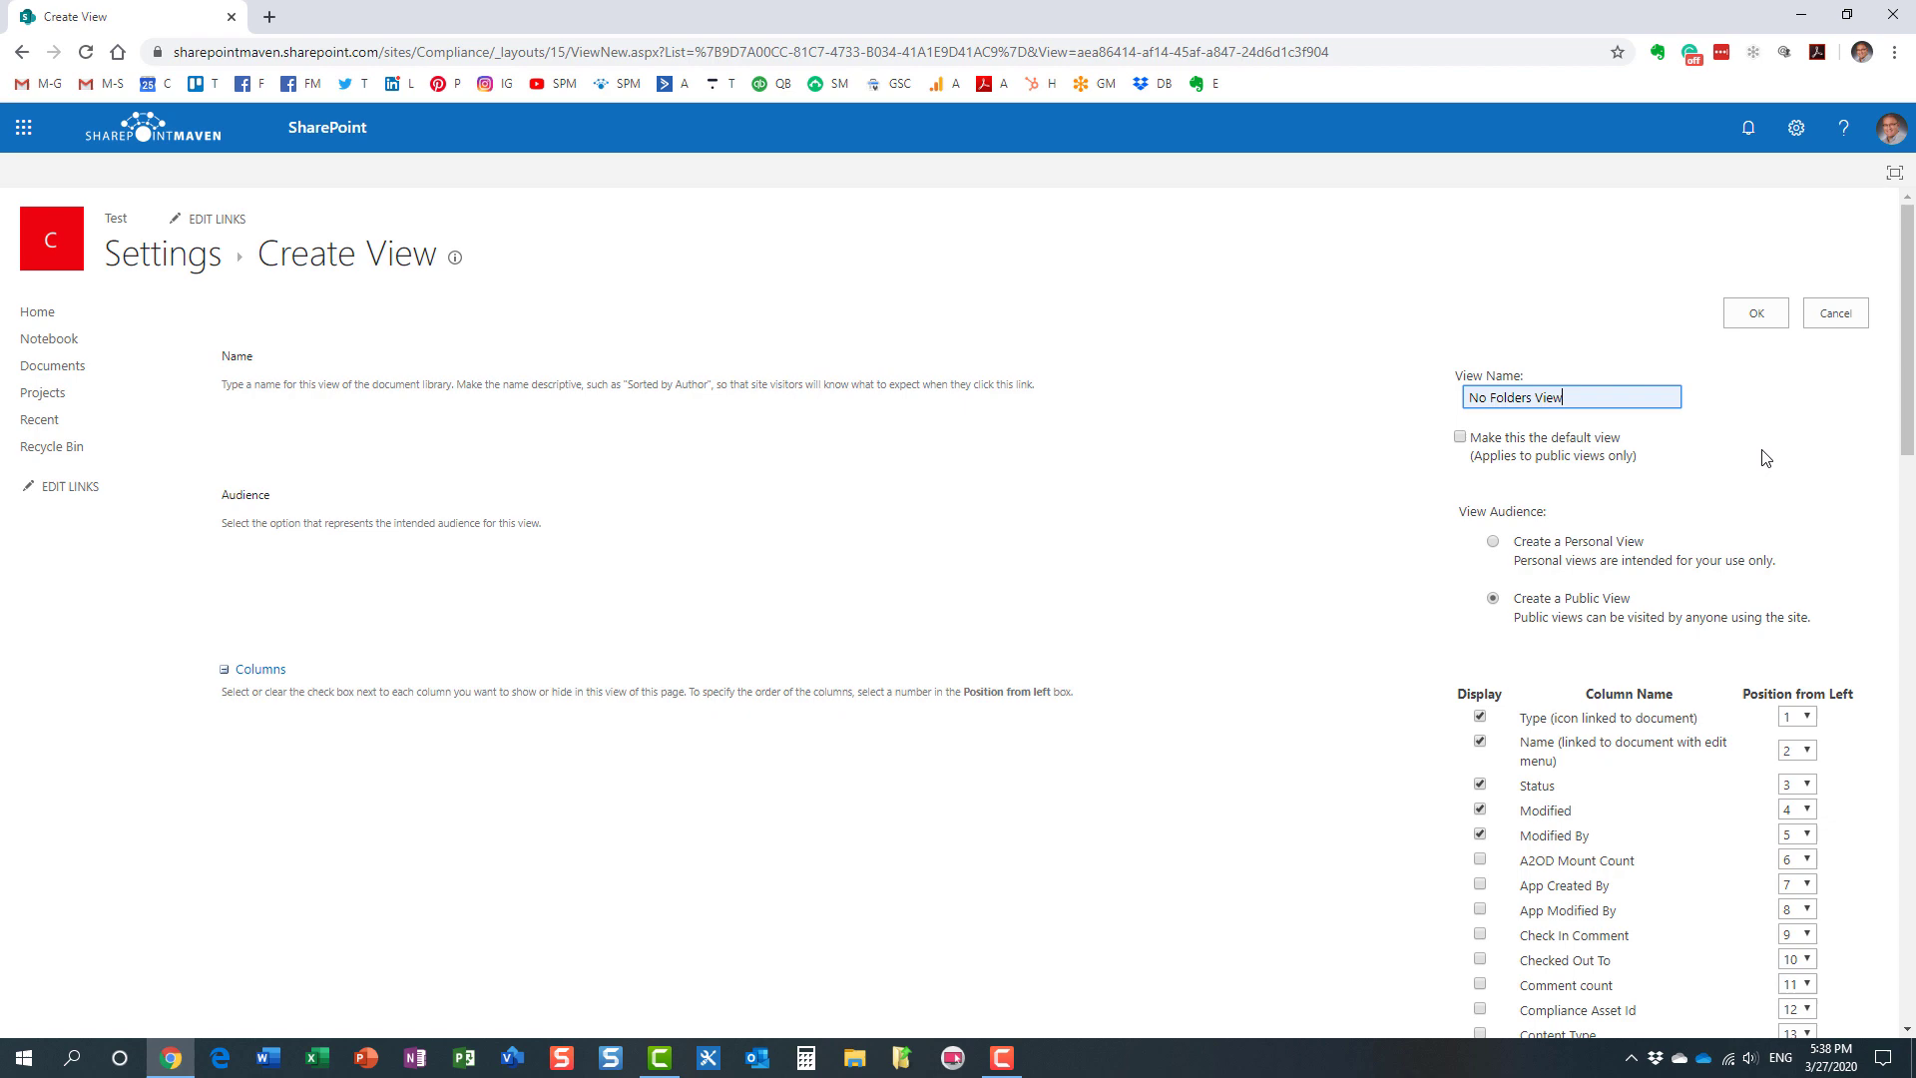
{"action": "scroll", "coordinate": [1765, 457], "scroll_direction": "down", "scroll_amount": 9}
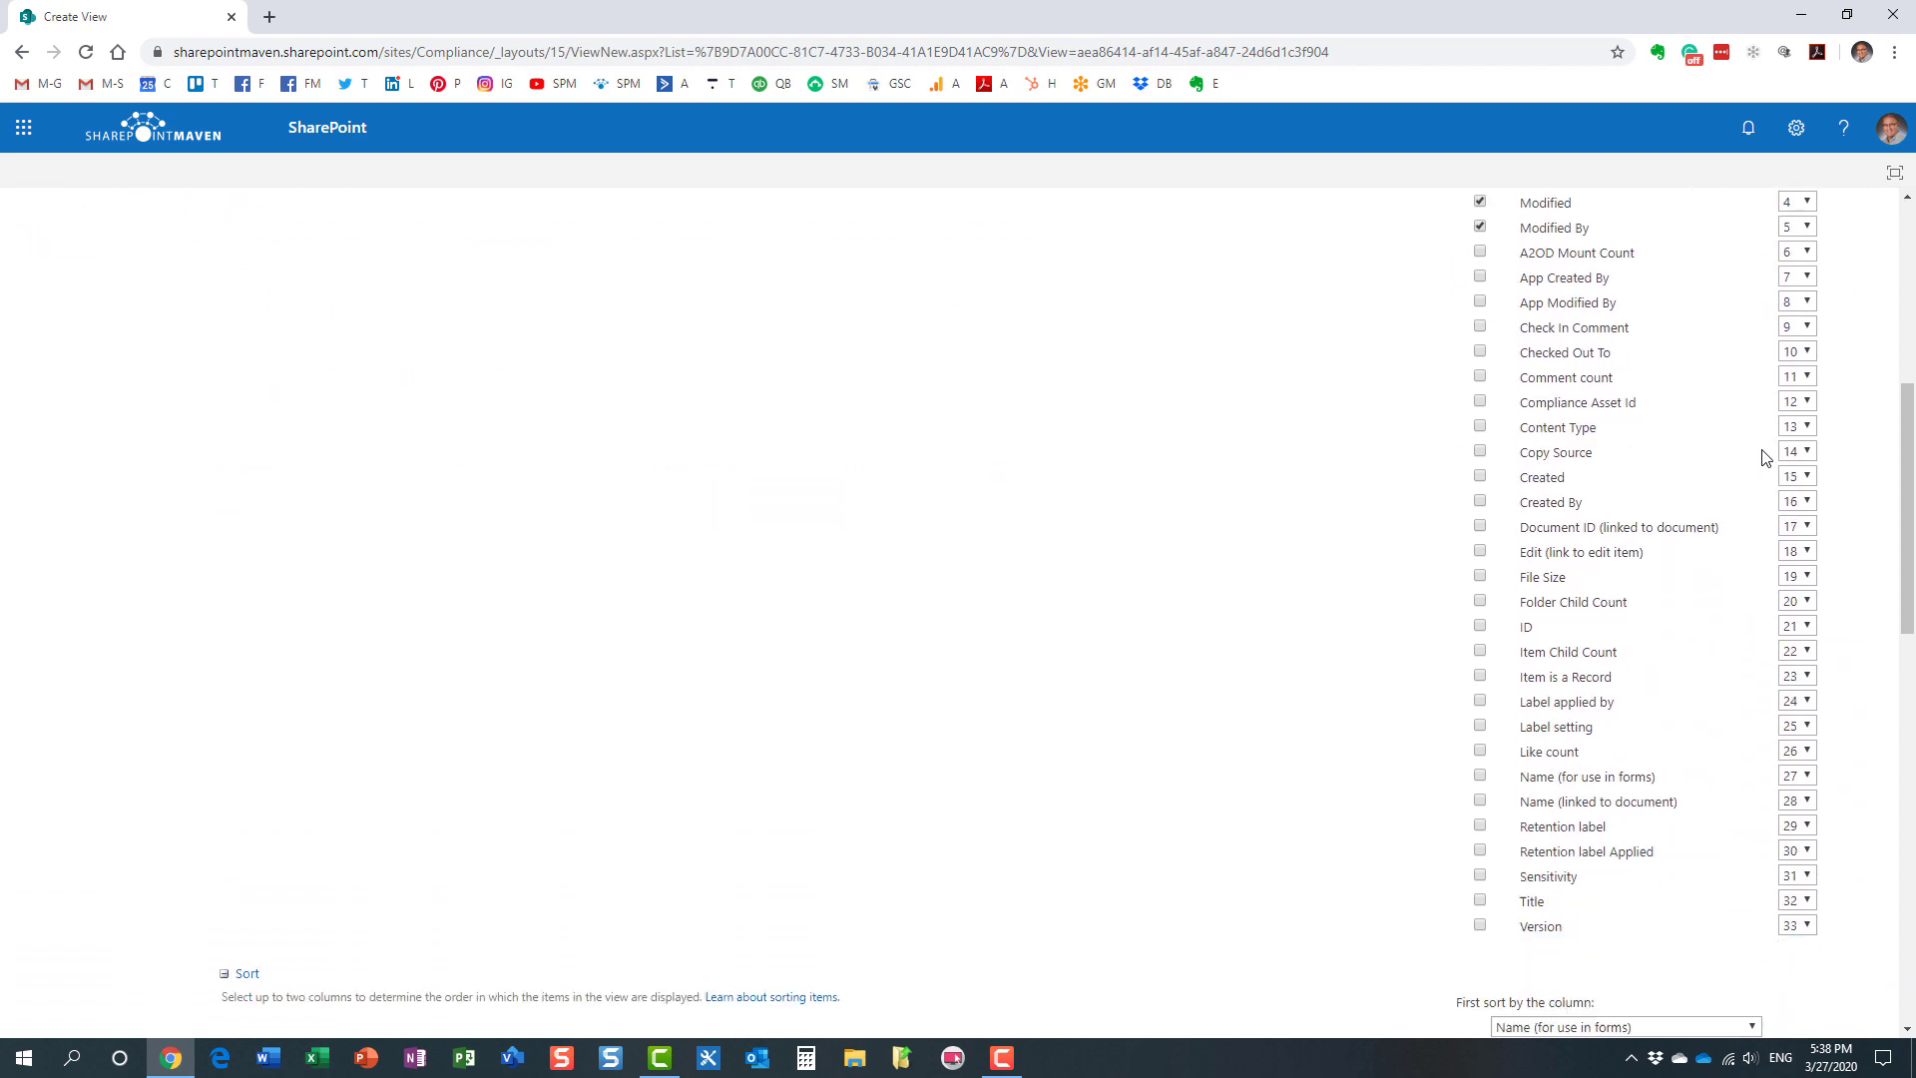
{"action": "scroll", "coordinate": [1761, 454], "scroll_direction": "down", "scroll_amount": 9}
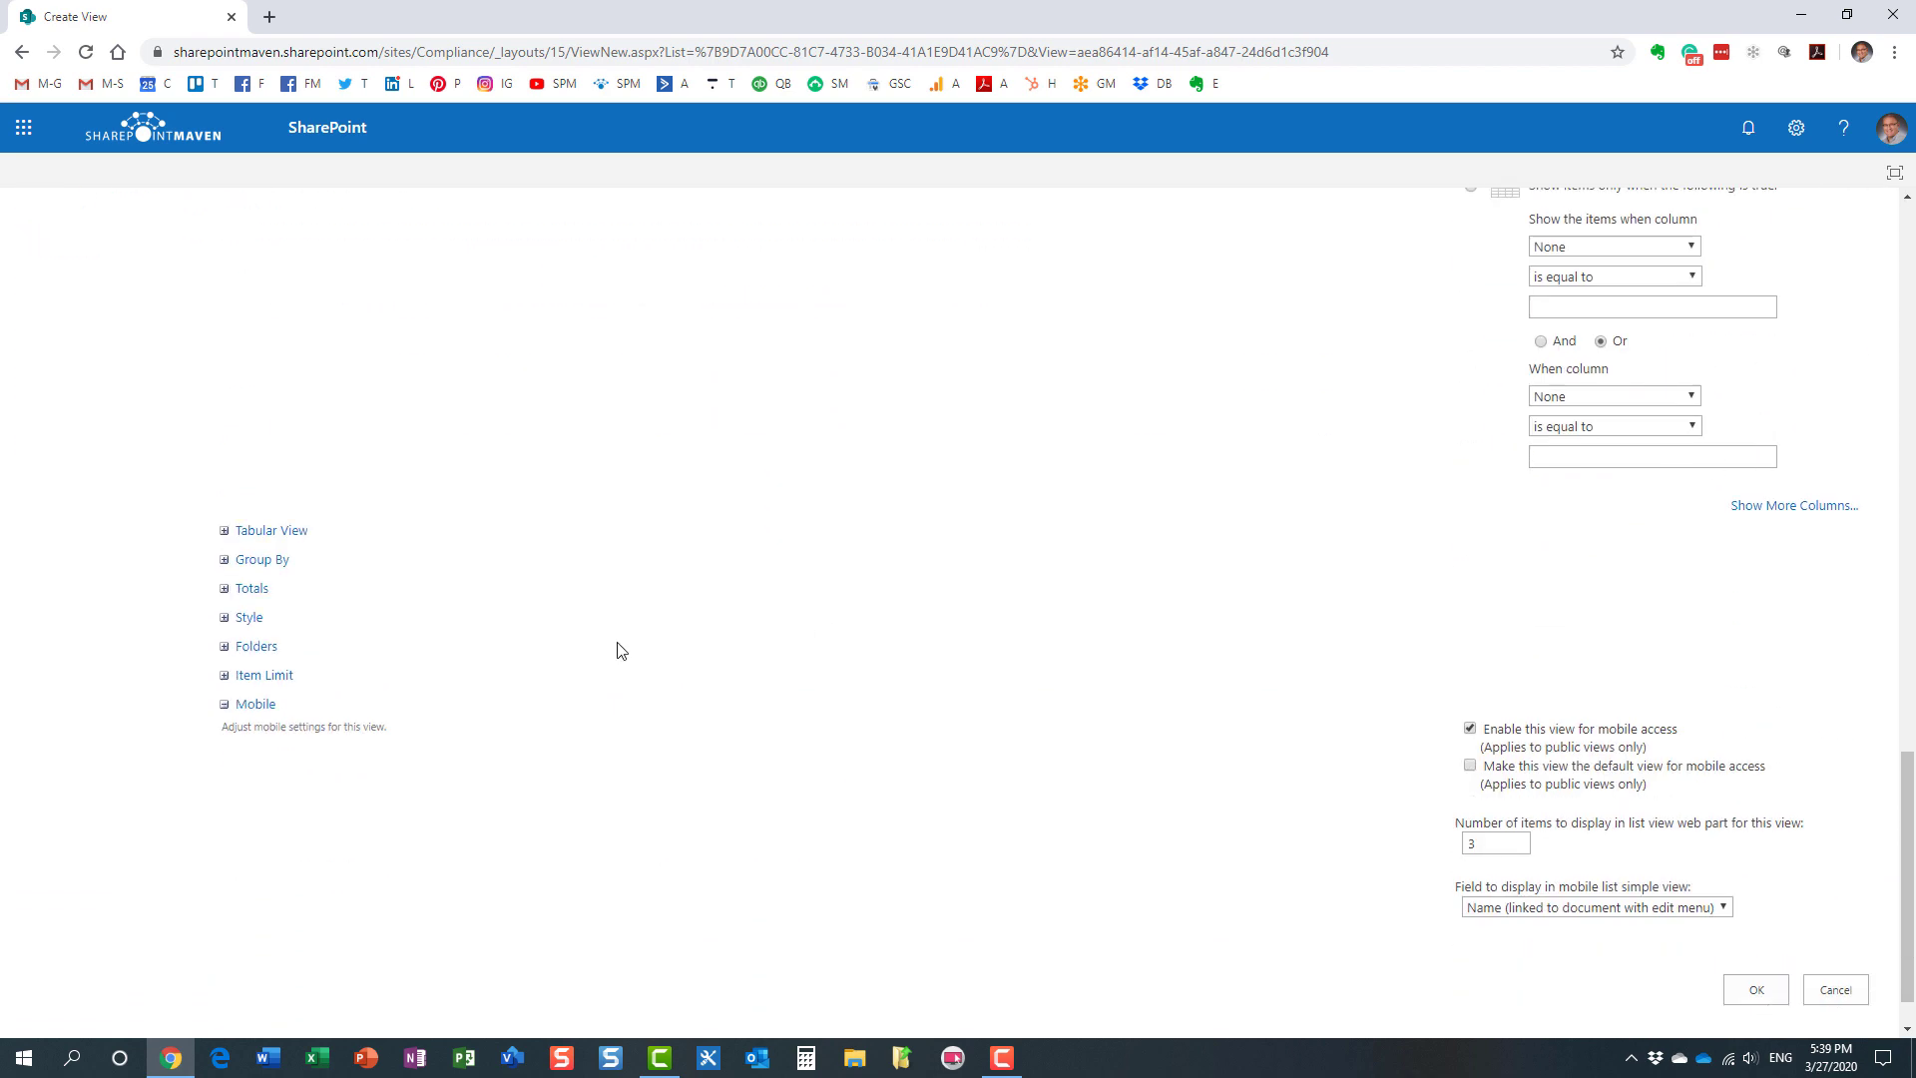
Step: Under Folders, choose 'Show all items without folders' and save the view with OK
{"action": "left_click", "coordinate": [229, 648]}
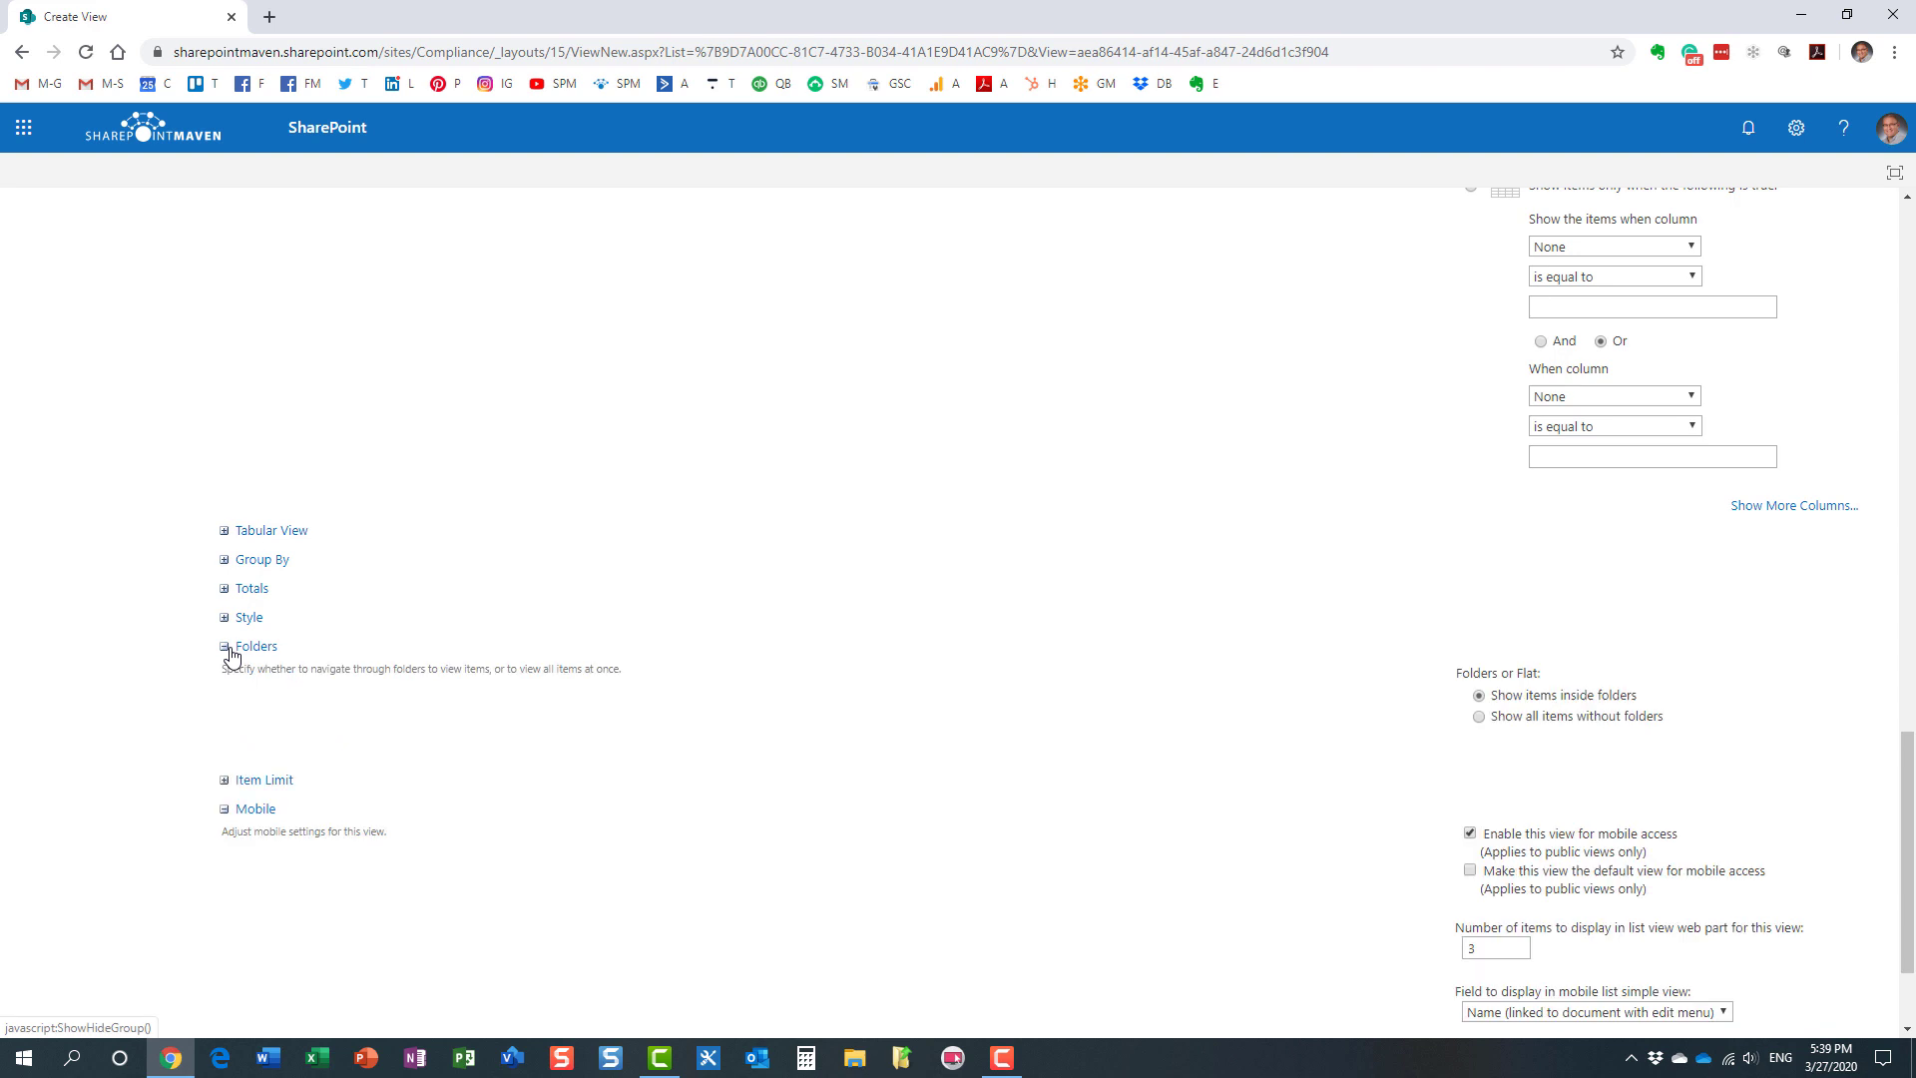
{"action": "left_click", "coordinate": [1480, 716]}
{"action": "scroll", "coordinate": [1066, 771], "scroll_direction": "down", "scroll_amount": 2}
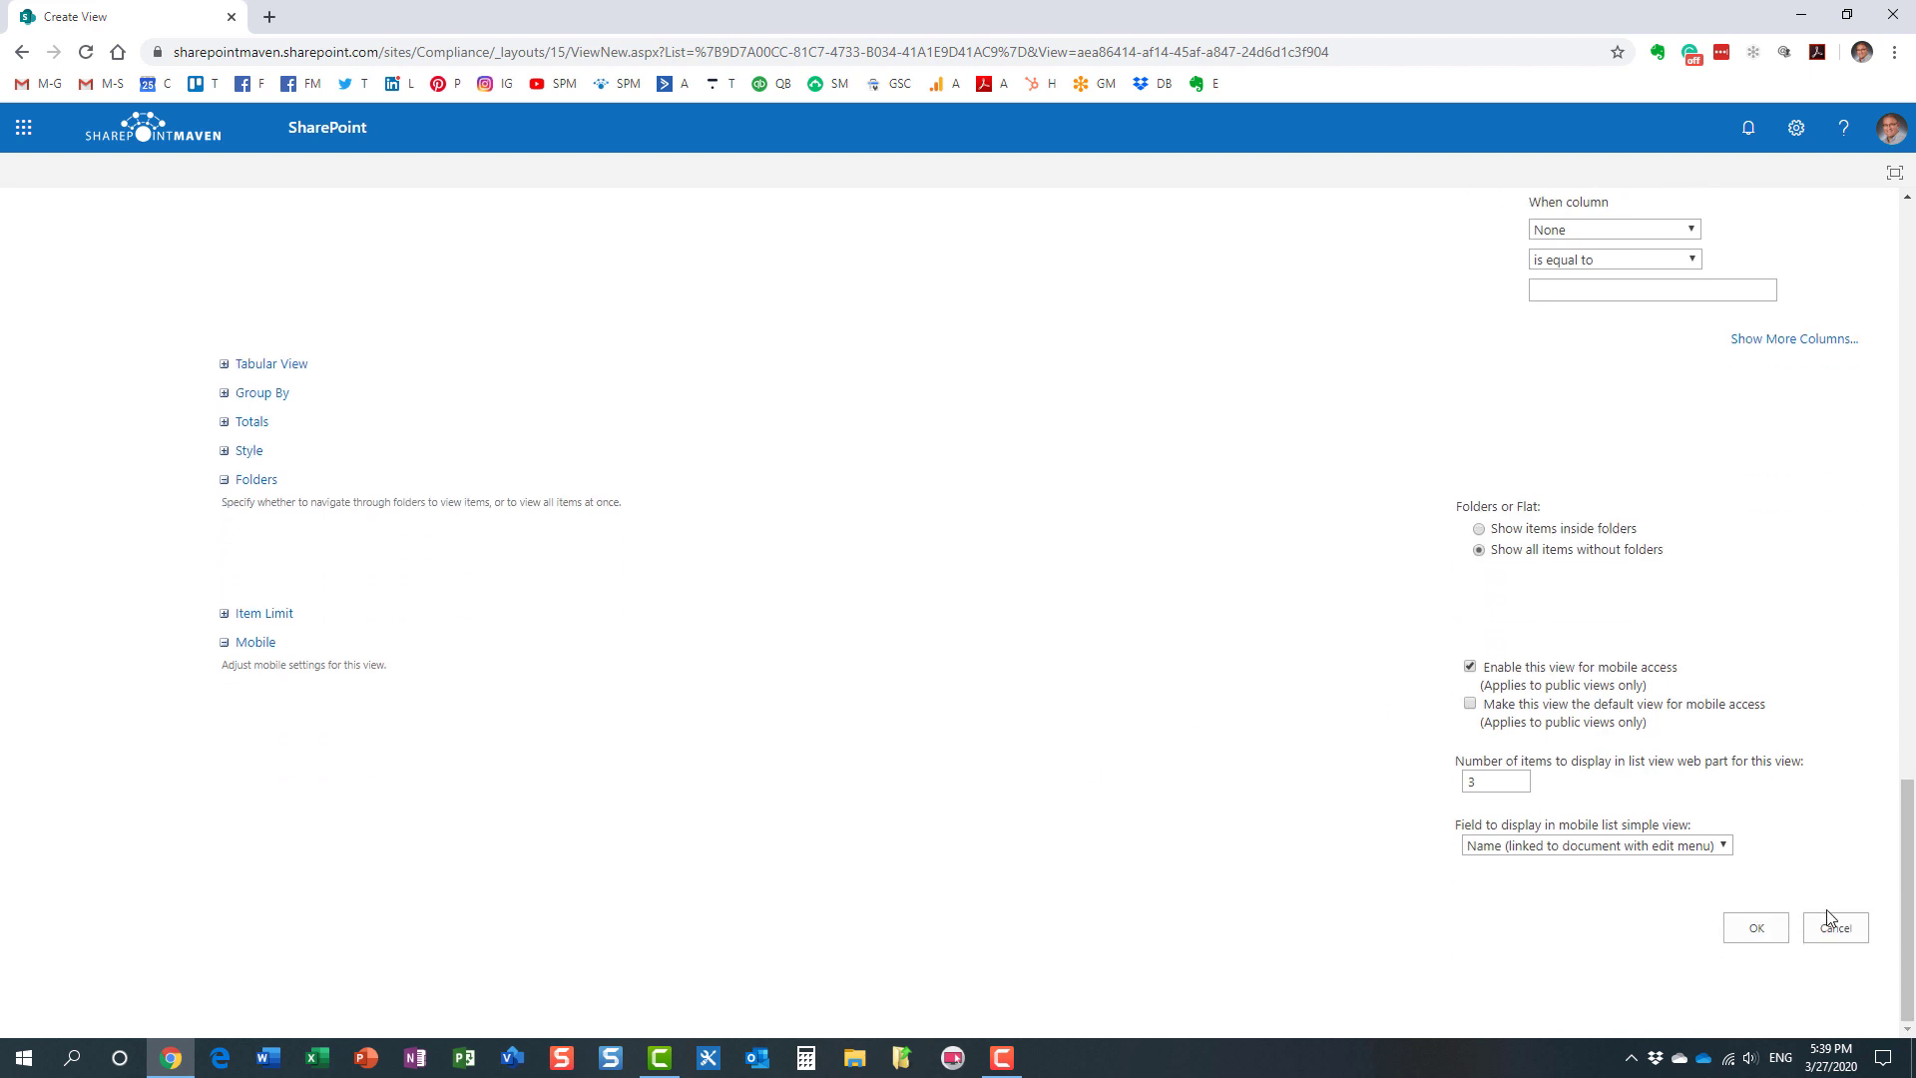
{"action": "left_click", "coordinate": [1755, 927]}
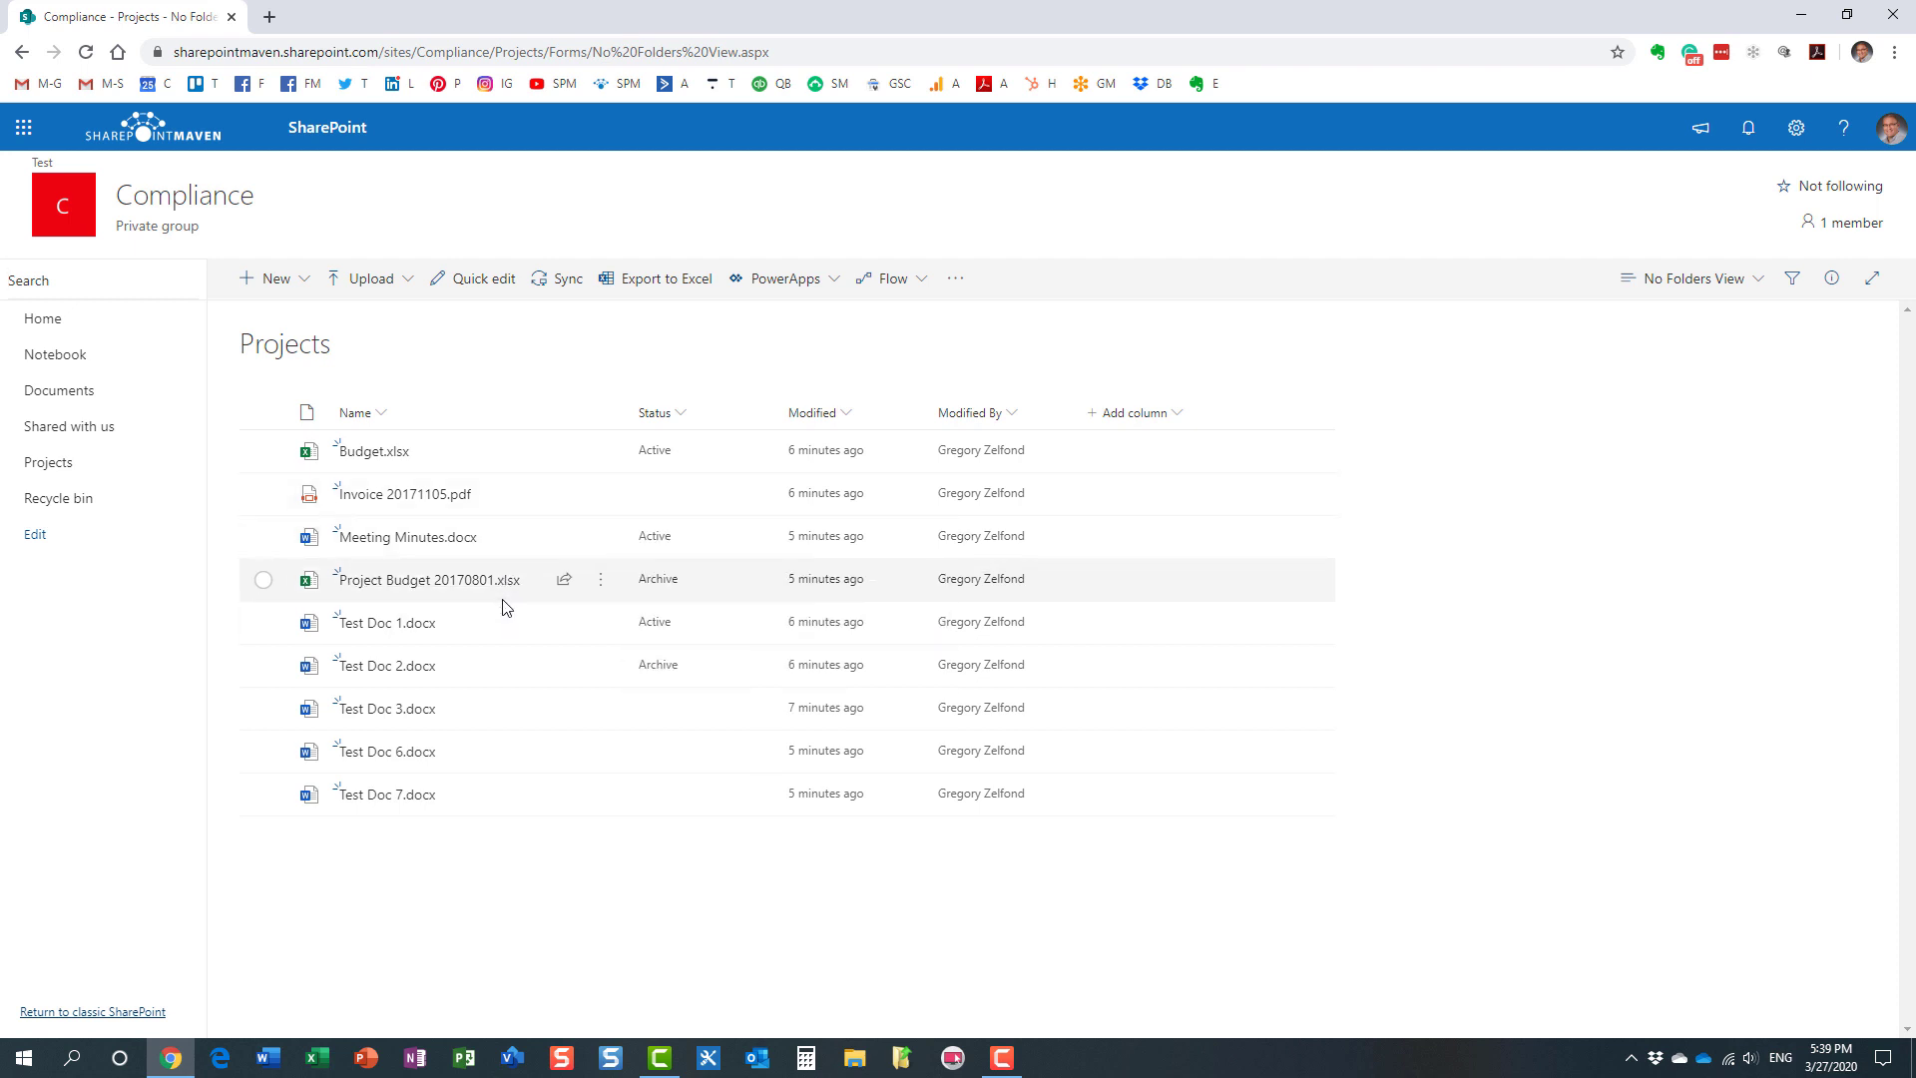
Step: Open the Filters pane for the No Folders View list
{"action": "left_click", "coordinate": [1792, 281]}
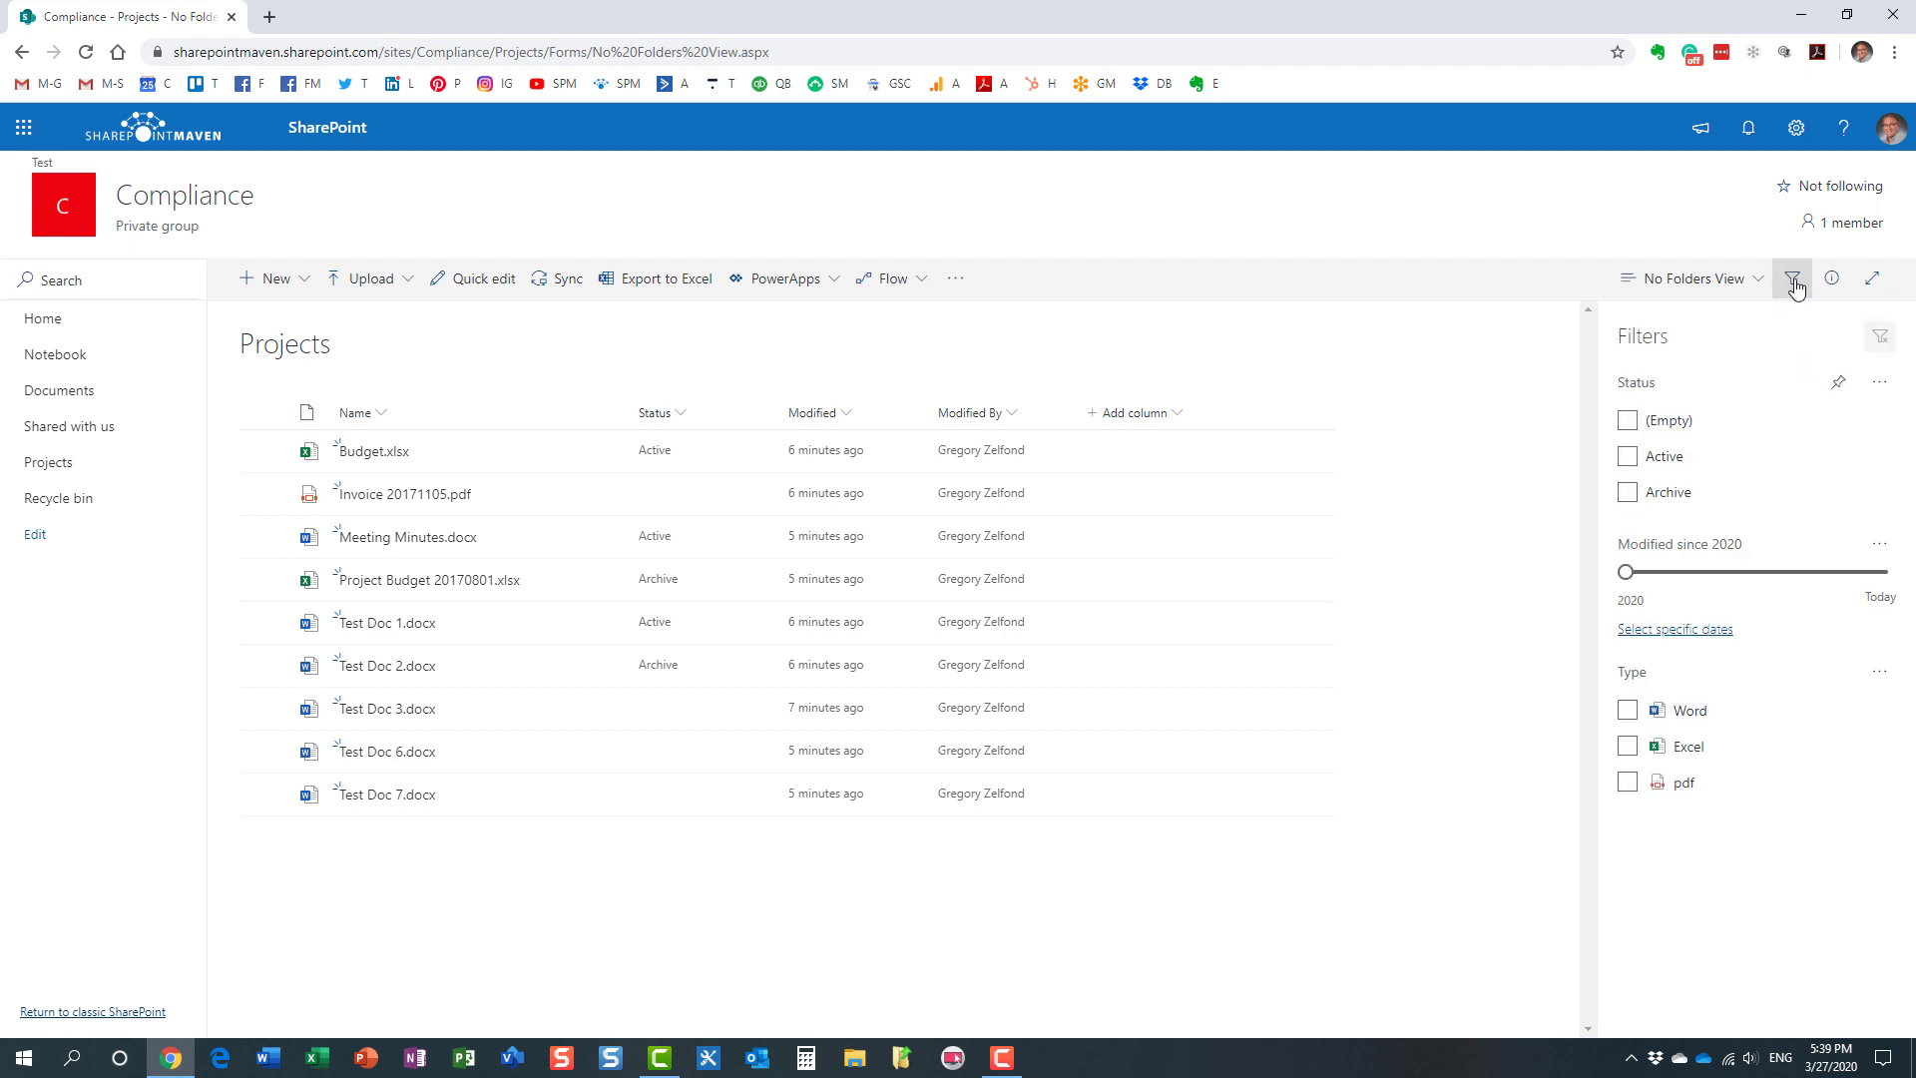
Step: Filter the flat list to Active, then Archive, clear both, and close the Filters pane
{"action": "left_click", "coordinate": [1628, 458]}
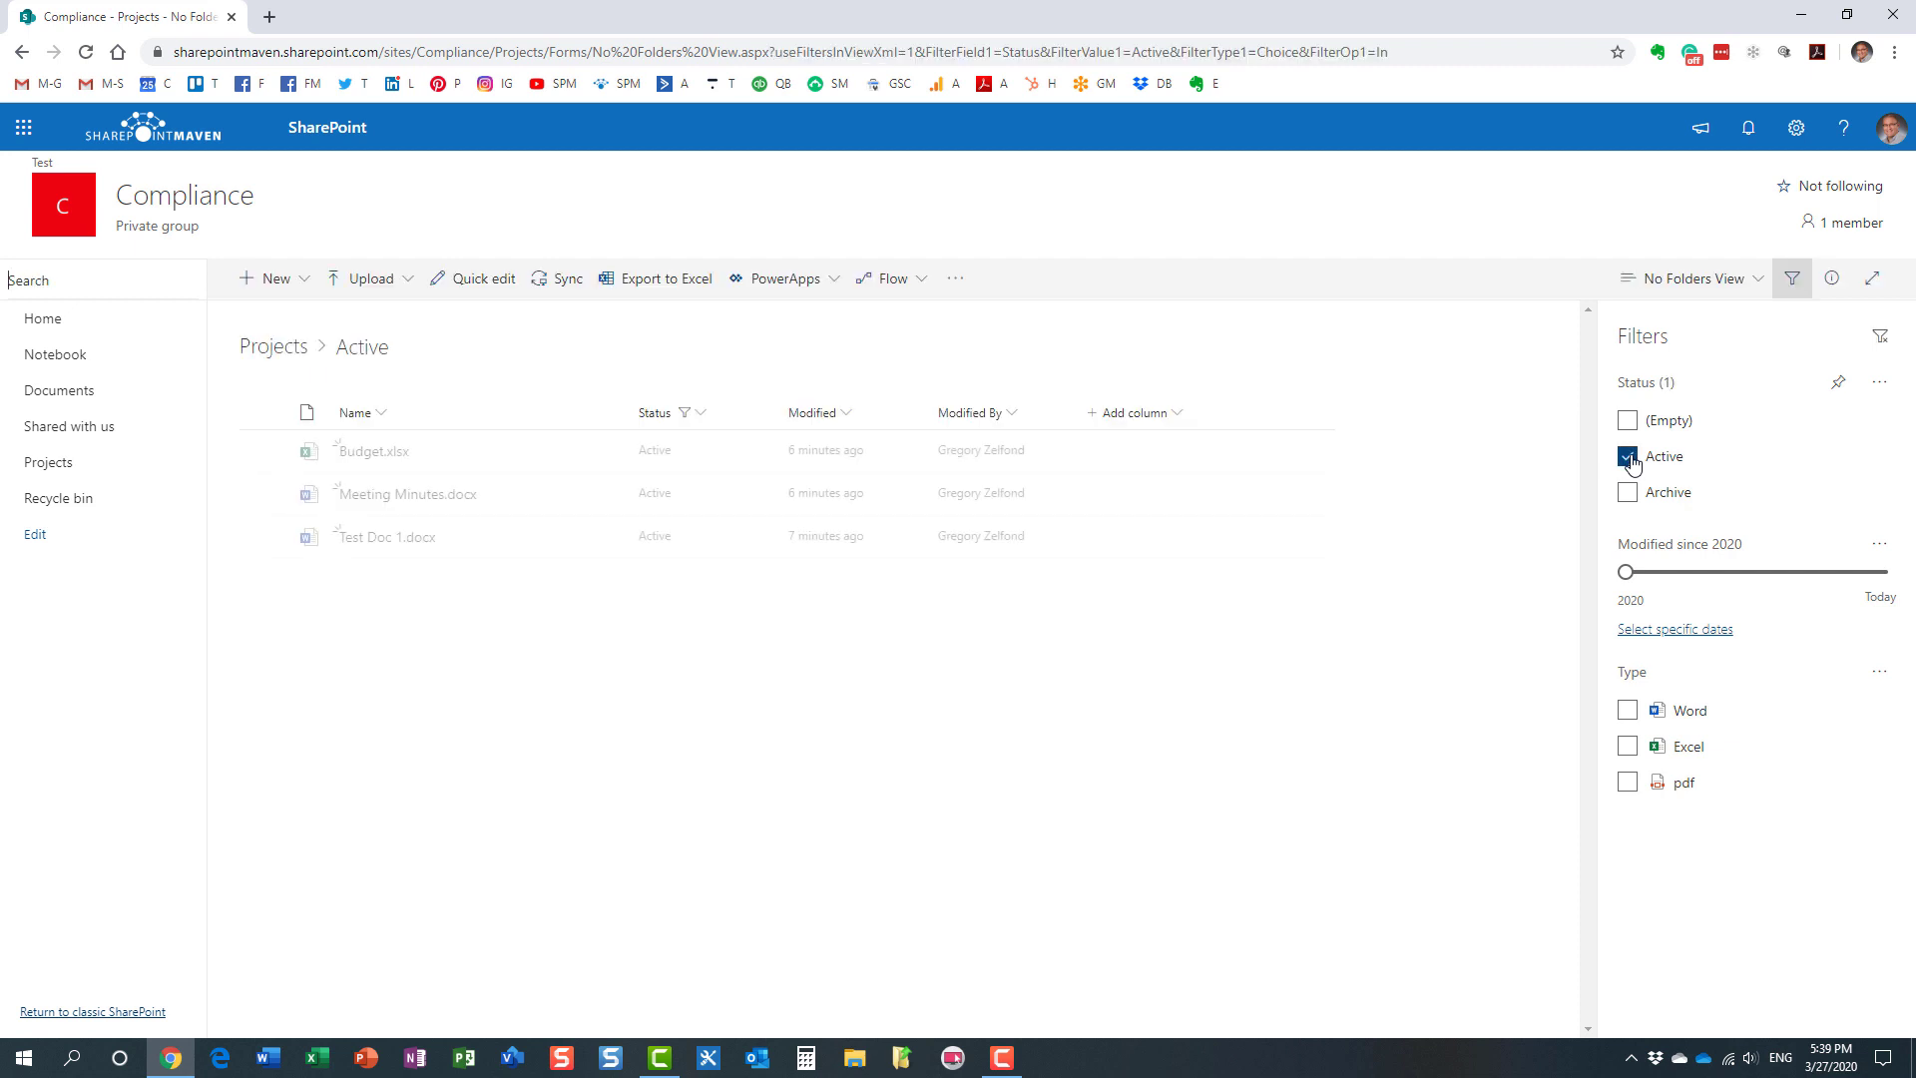
{"action": "left_click", "coordinate": [1629, 458]}
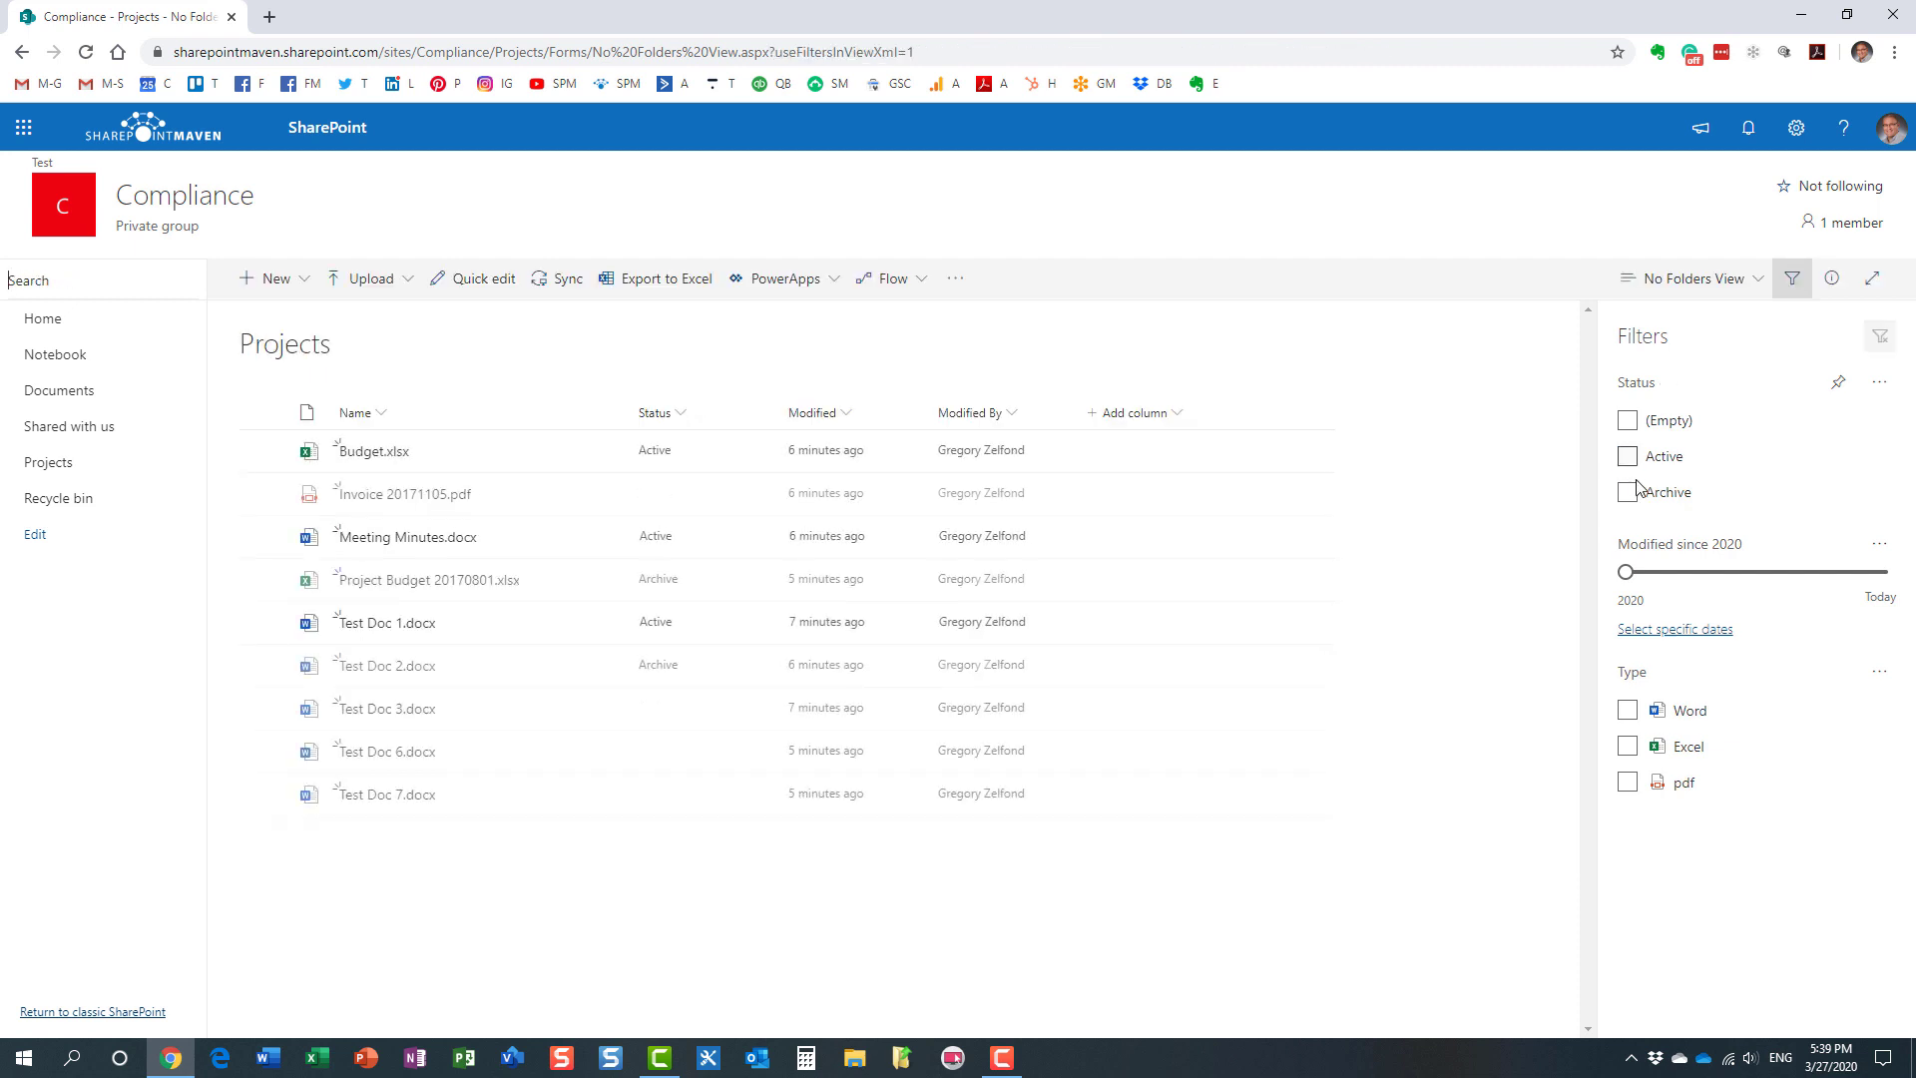
{"action": "left_click", "coordinate": [1628, 494]}
{"action": "left_click", "coordinate": [1628, 494]}
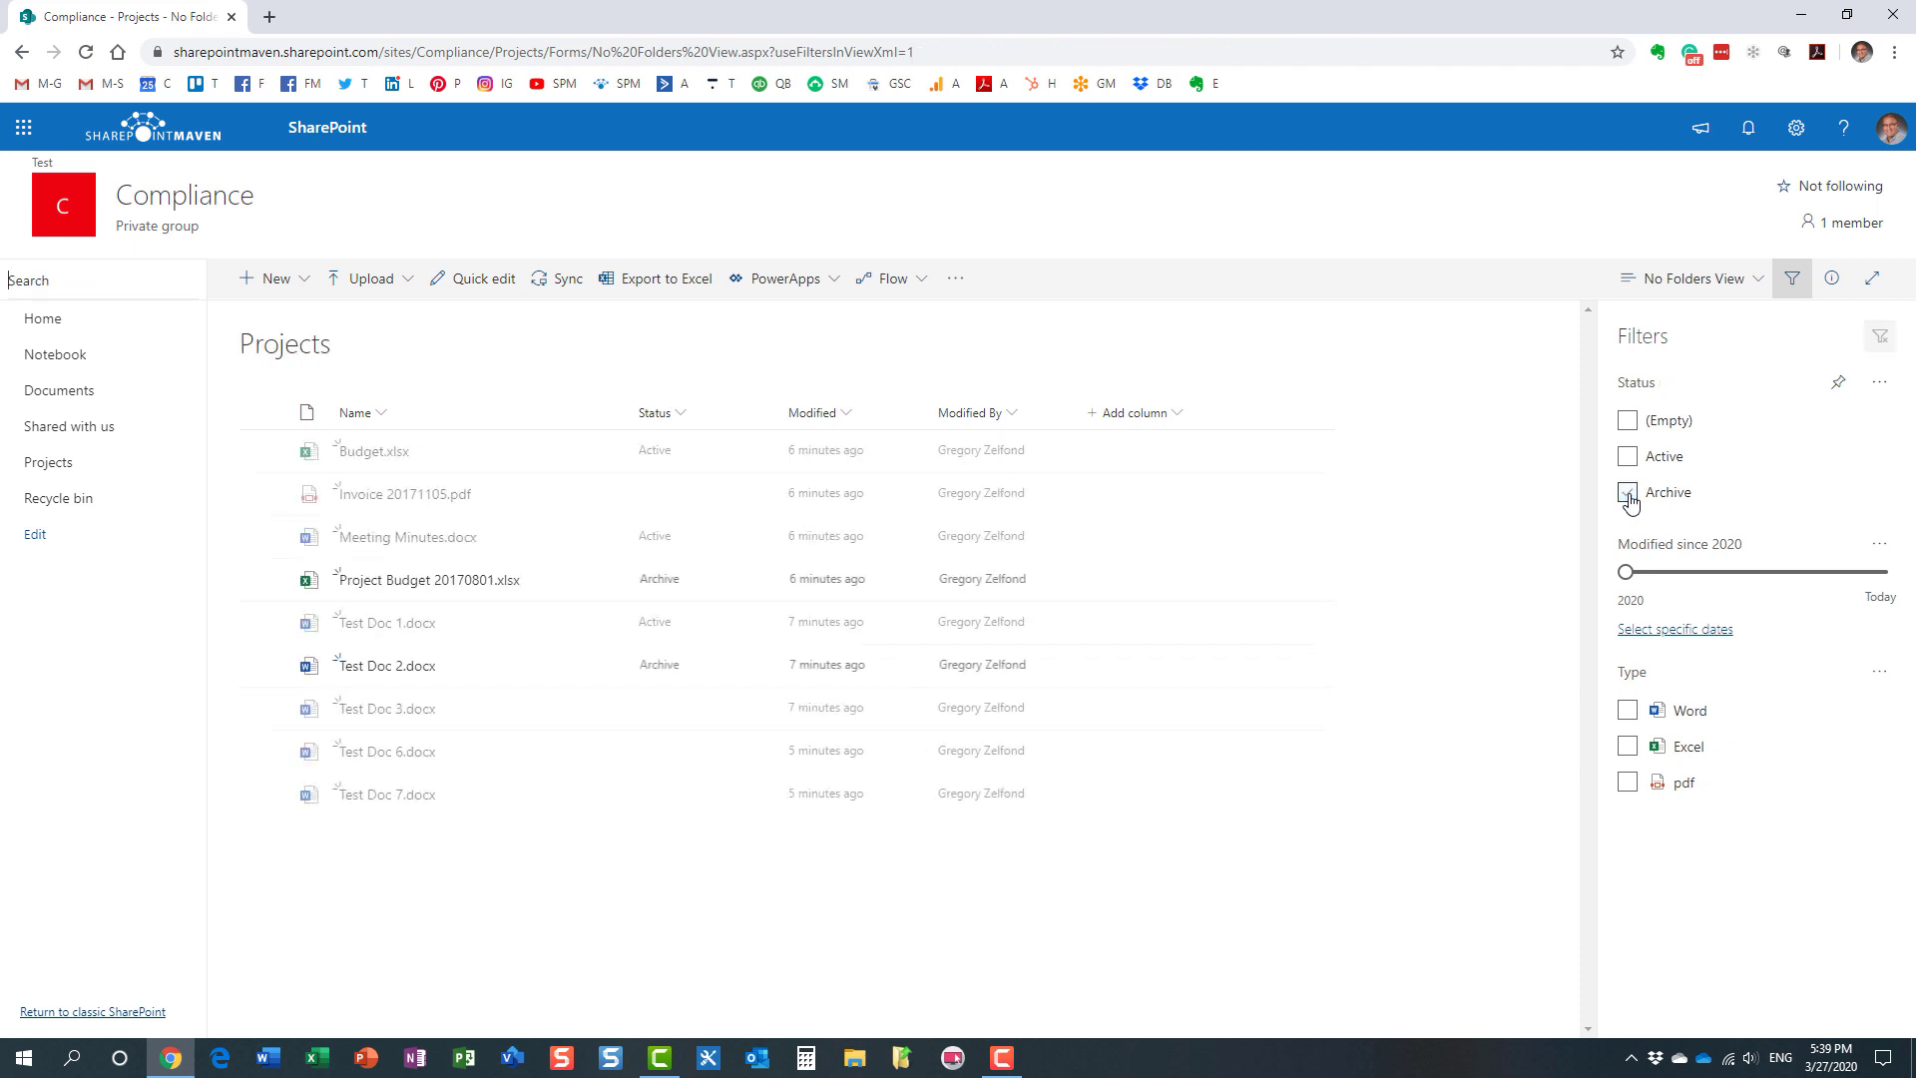
{"action": "left_click", "coordinate": [1793, 278]}
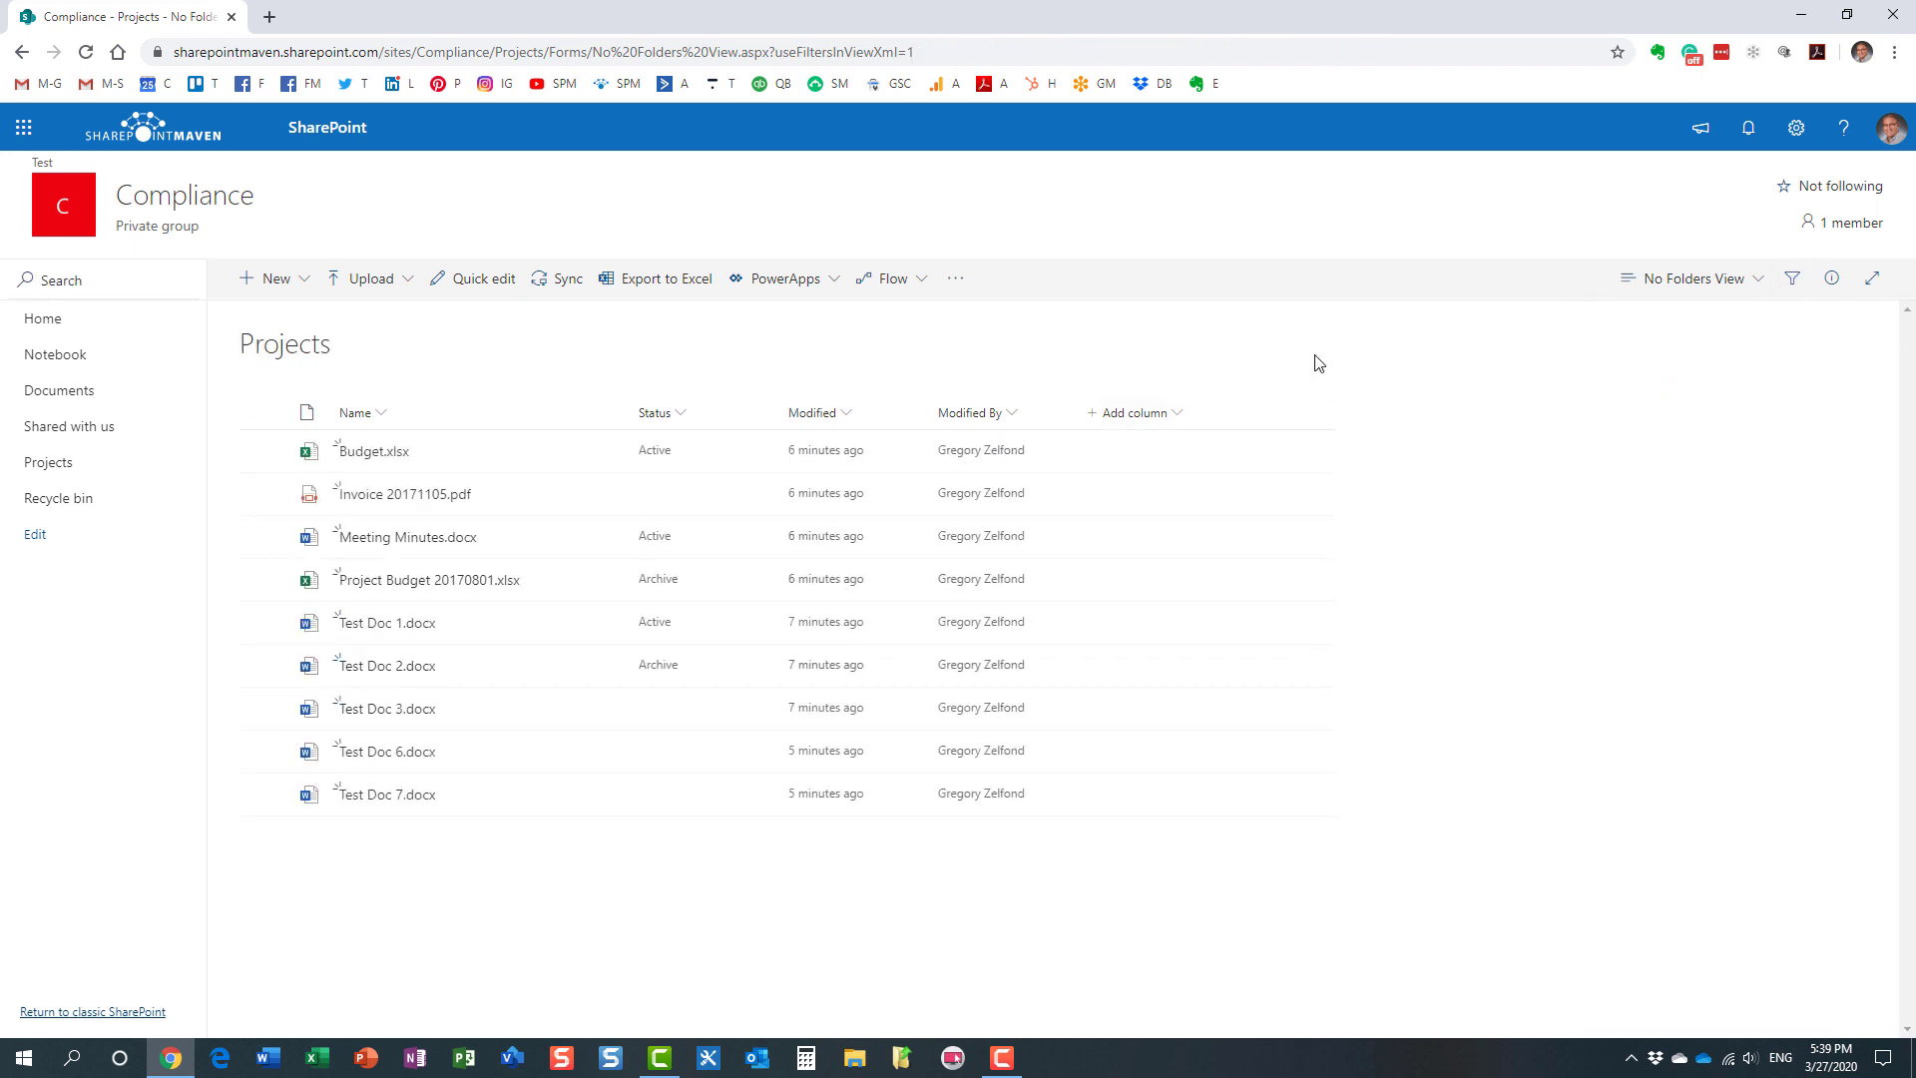